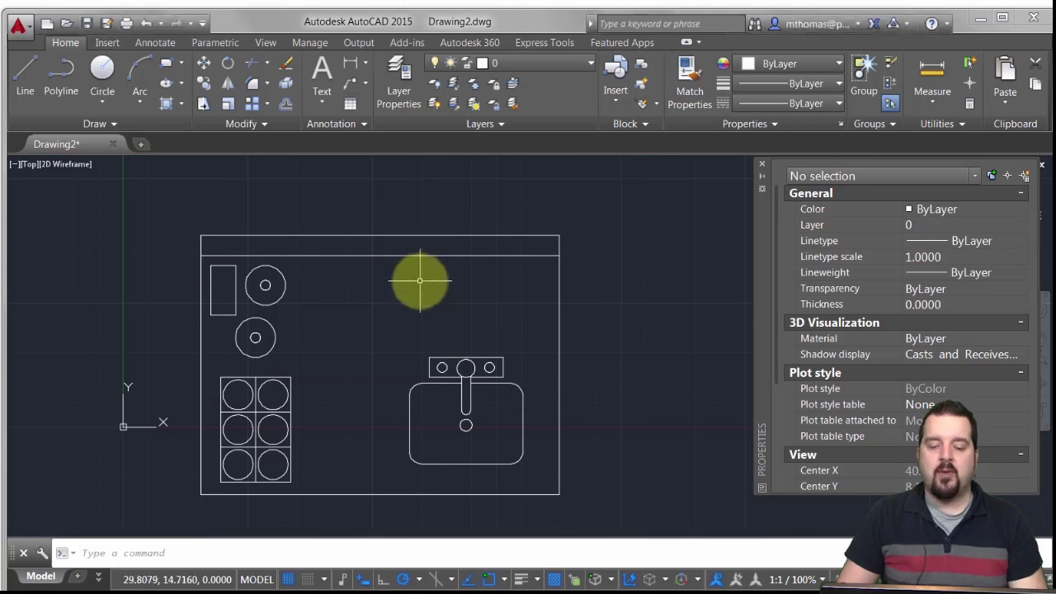
# Open the bar counter block with the sink and burners in the Block Editor
pyautogui.moveTo(420, 279); pyautogui.dragTo(522, 254, button='middle')
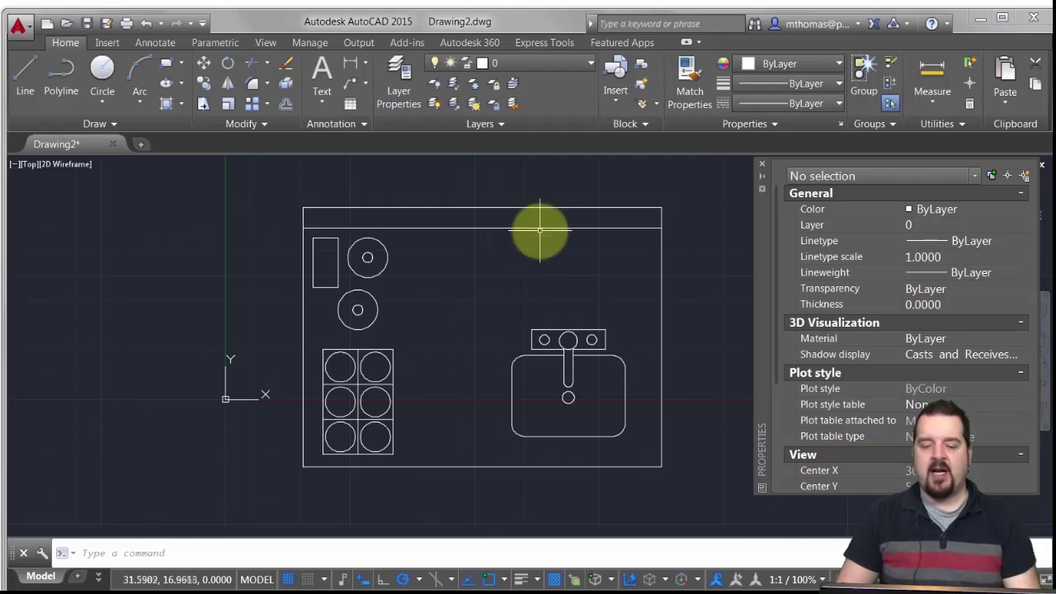
pyautogui.click(525, 225)
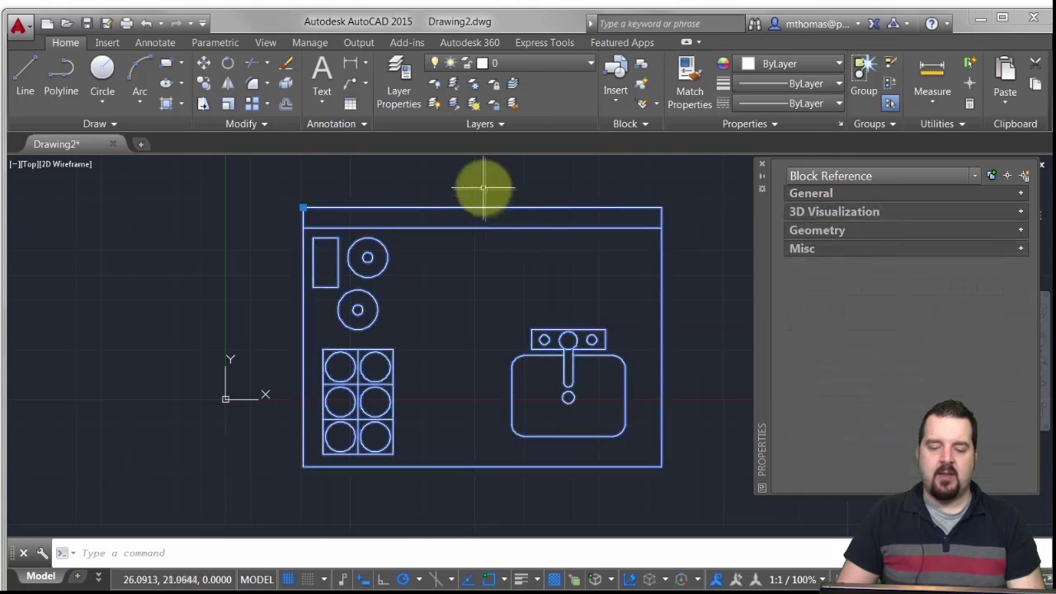
pyautogui.rightClick(485, 189)
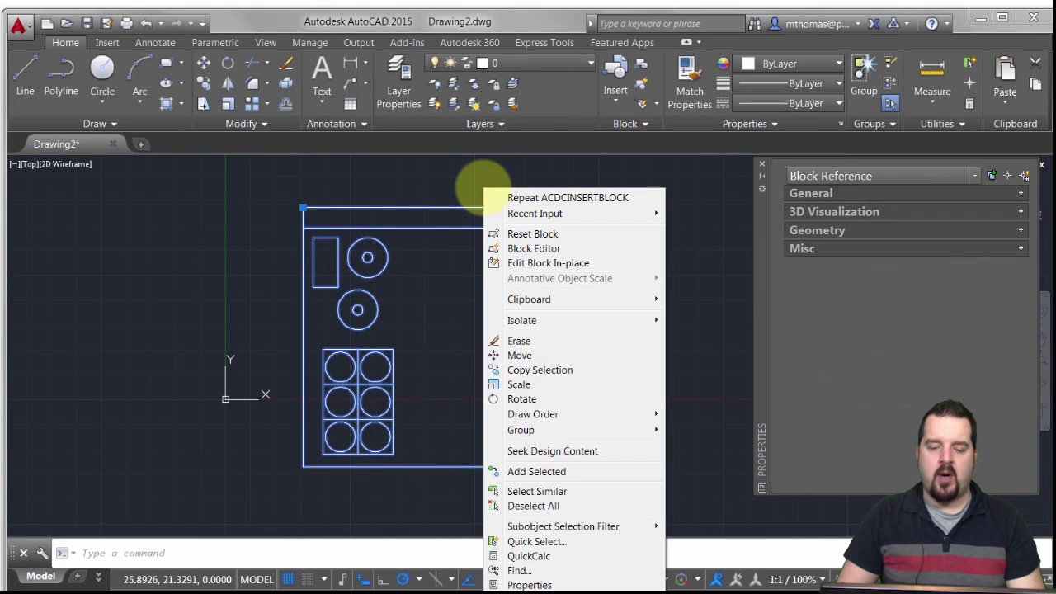
pyautogui.click(524, 251)
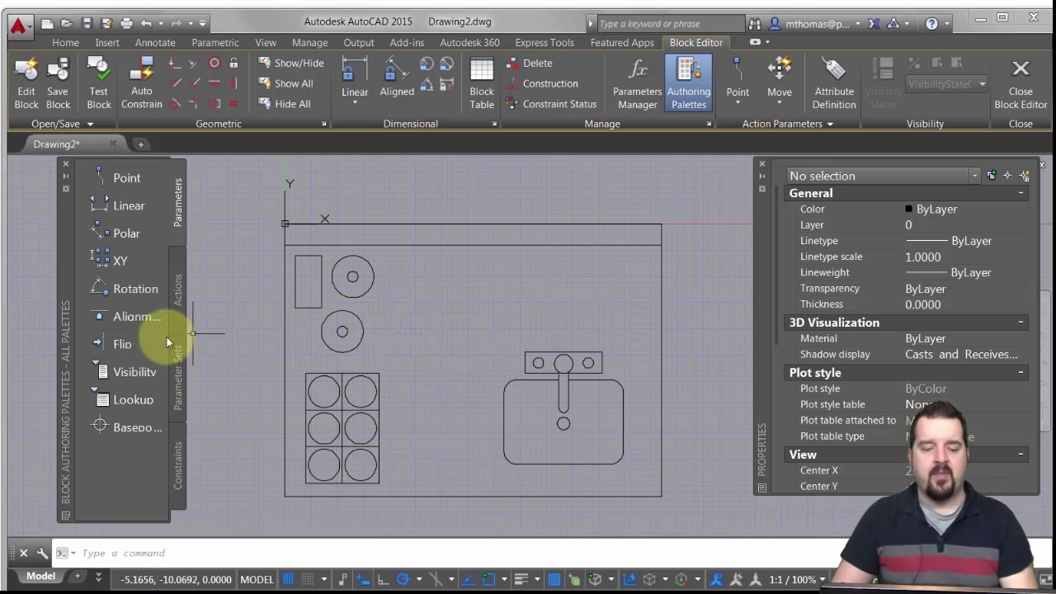
# Add a linear parameter along the counter's right edge, from its lower-right corner to its upper-right corner, with the label outside the counter
pyautogui.click(179, 367)
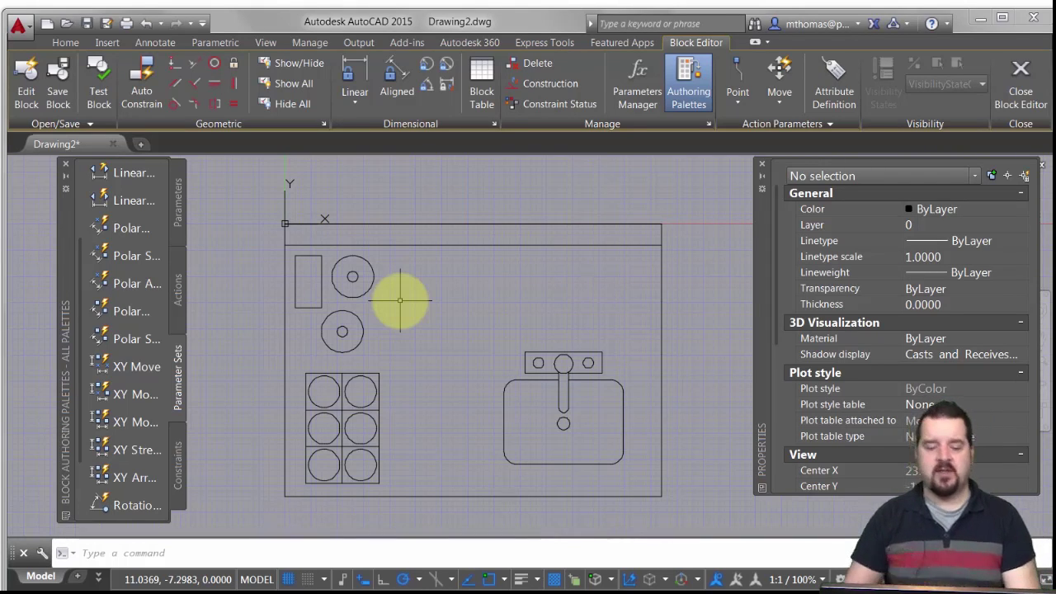
pyautogui.click(181, 204)
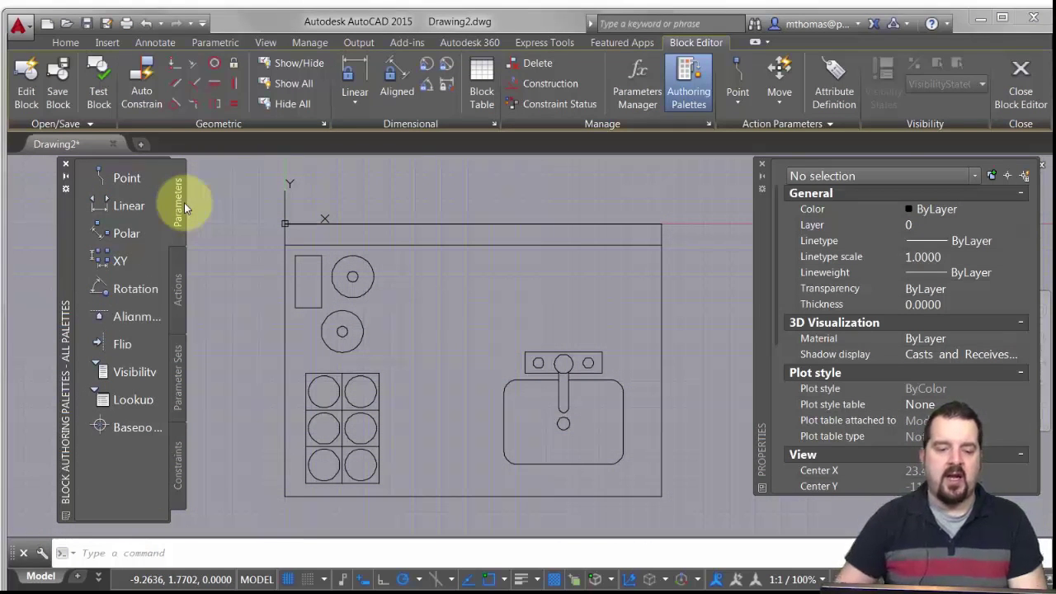
pyautogui.click(128, 207)
pyautogui.moveTo(484, 322); pyautogui.dragTo(412, 290, button='middle')
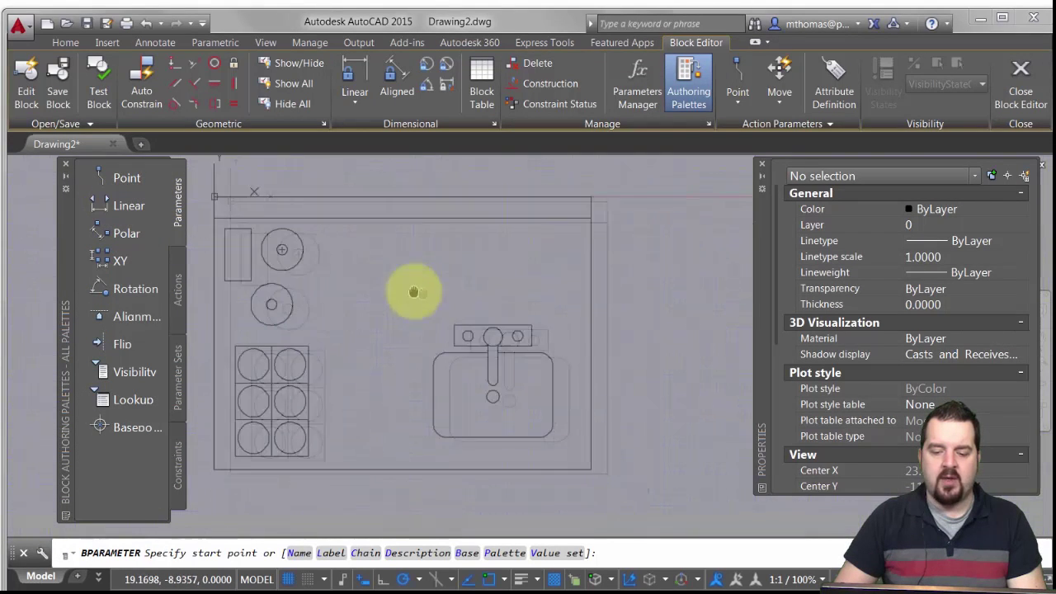
pyautogui.click(591, 469)
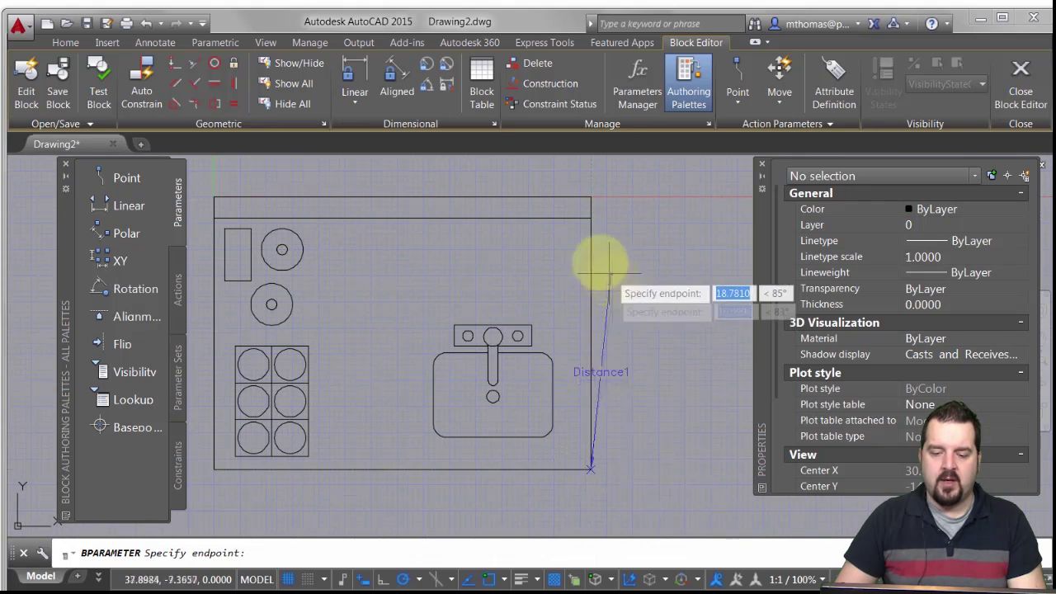
pyautogui.click(590, 198)
pyautogui.click(653, 264)
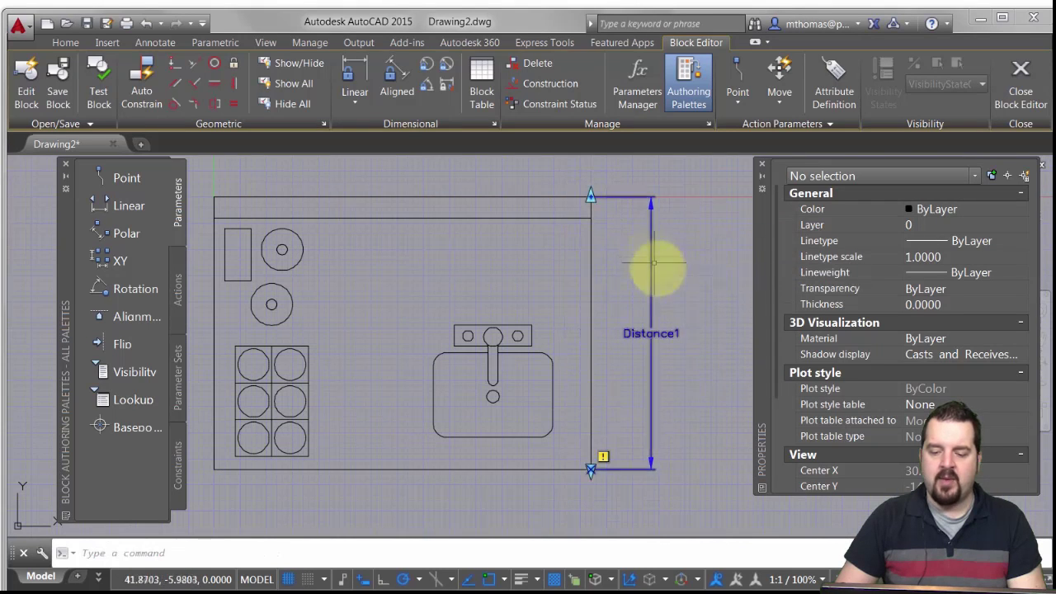
# Name the vertical linear parameter BAR_DEPTH and give it the description "Adjusts the depth of the bar"
pyautogui.click(651, 289)
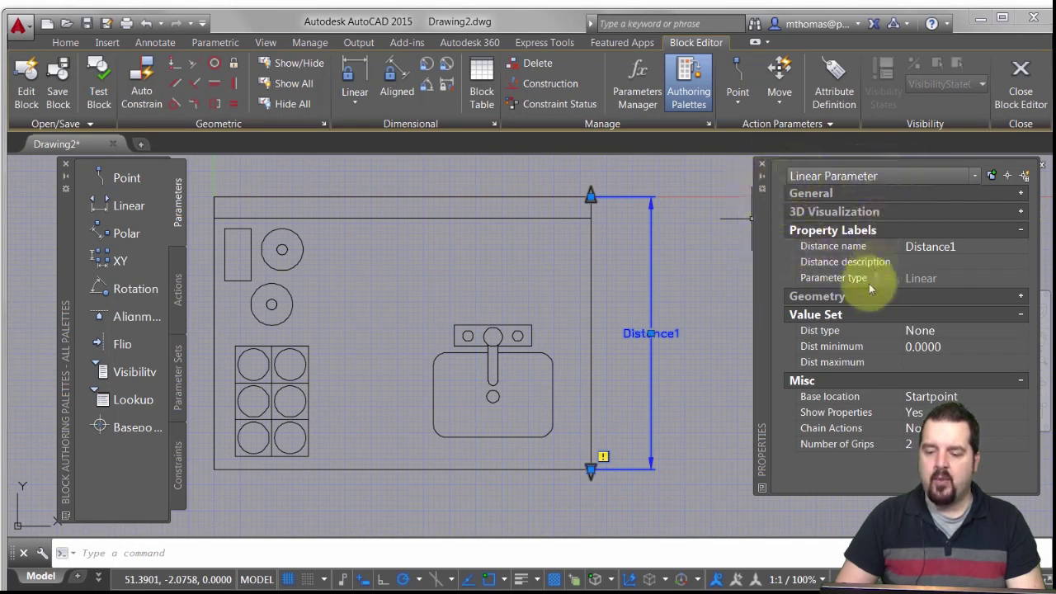
pyautogui.click(964, 247)
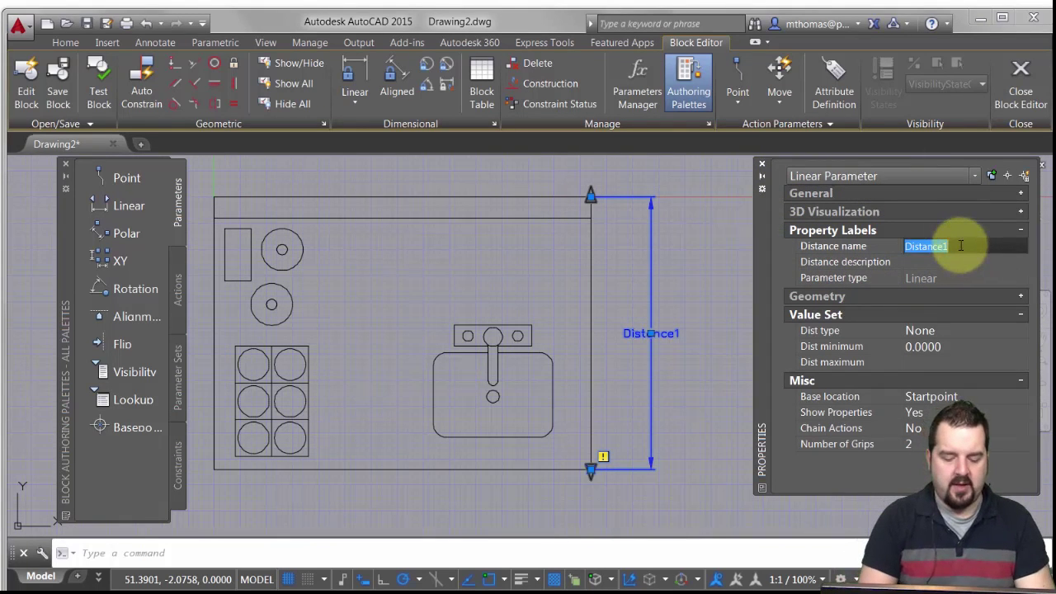
pyautogui.write('BAR_DEPTH')
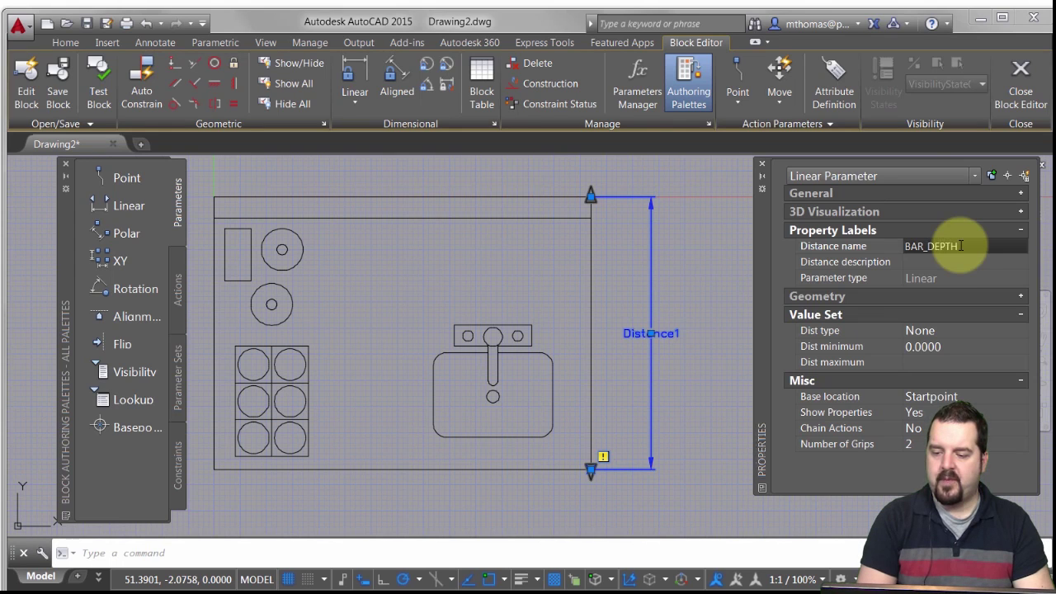
pyautogui.press('Return')
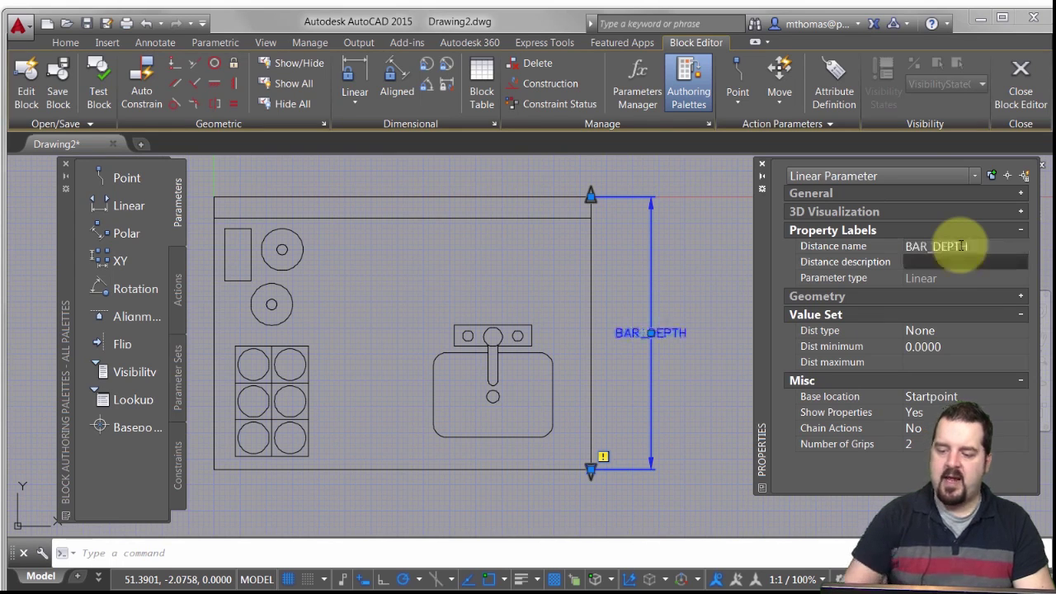
pyautogui.click(929, 260)
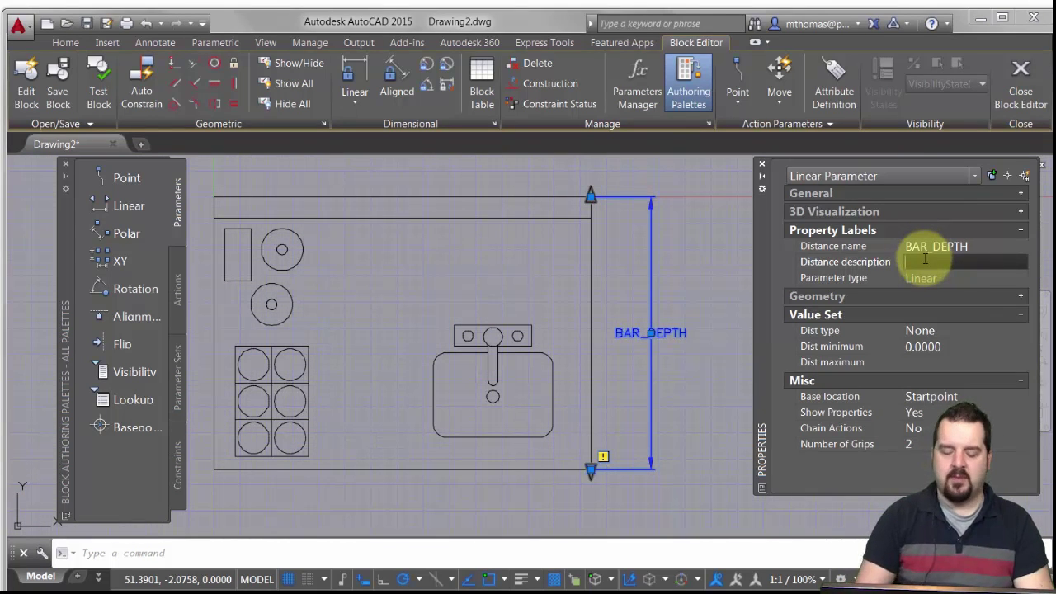
pyautogui.write('Adjusts t')
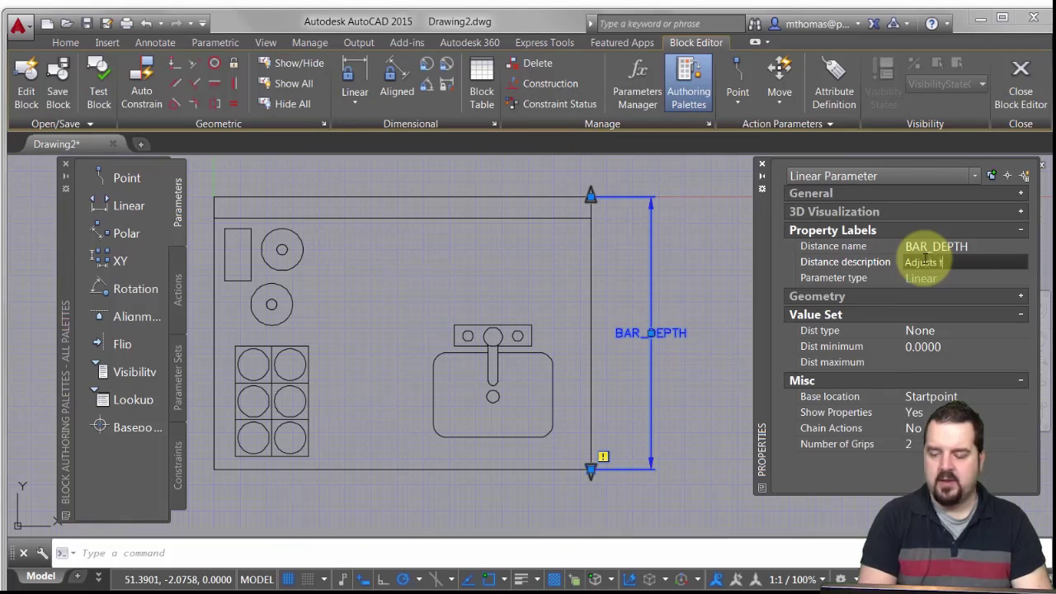
pyautogui.write('he depth of the bar')
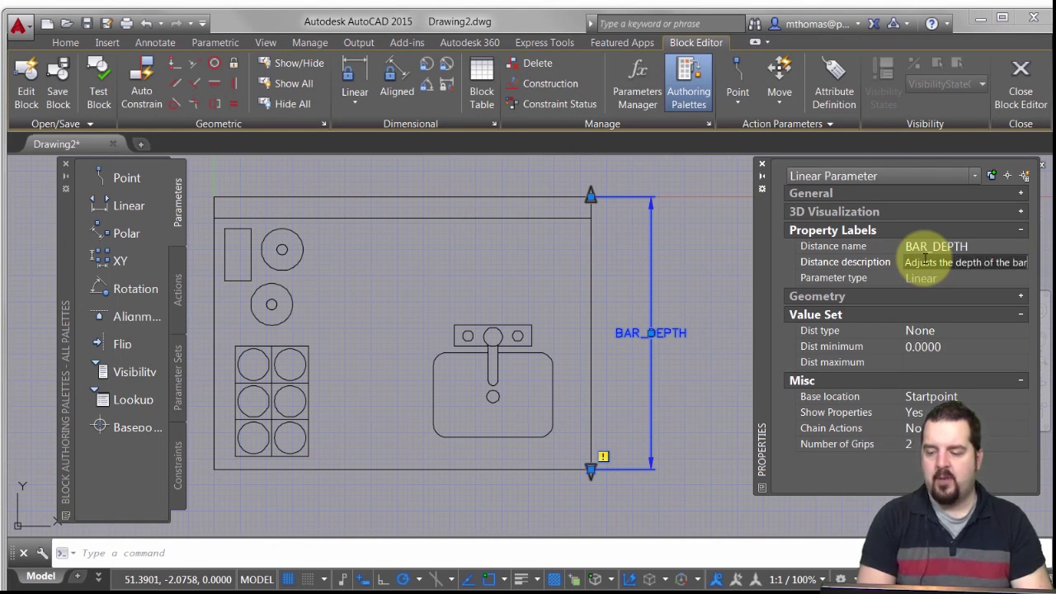
pyautogui.press('Return')
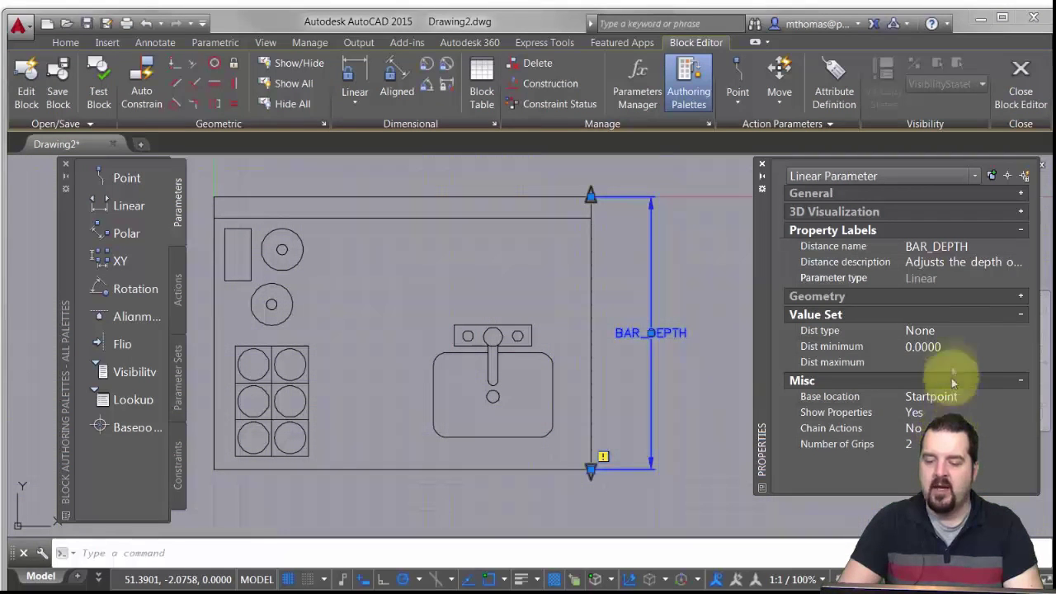
# Set the BAR_DEPTH distance type to List and add the distance values 32, 36 and 50
pyautogui.click(957, 330)
pyautogui.click(959, 328)
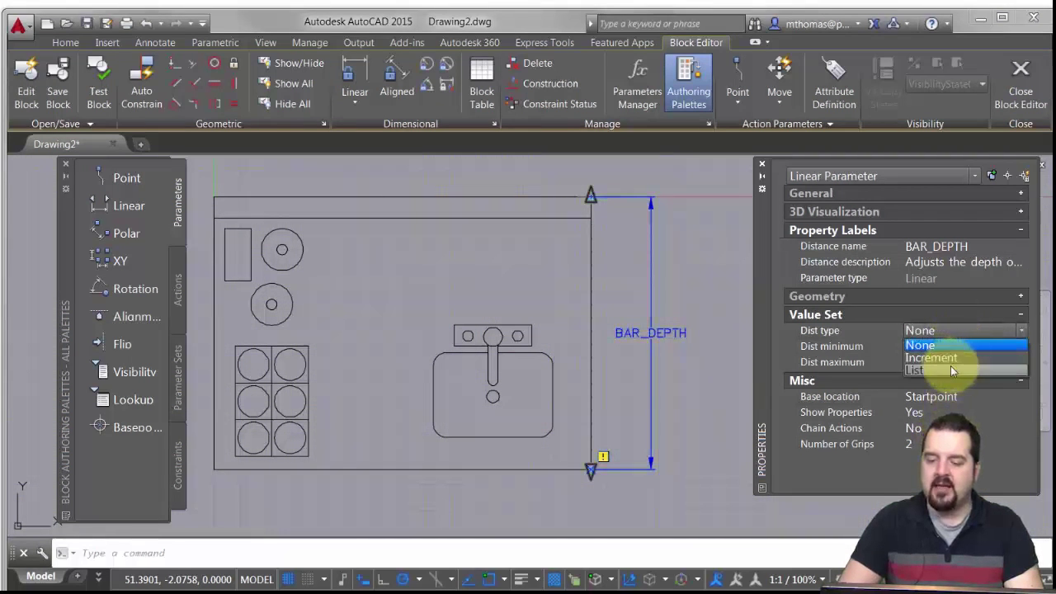
pyautogui.click(933, 347)
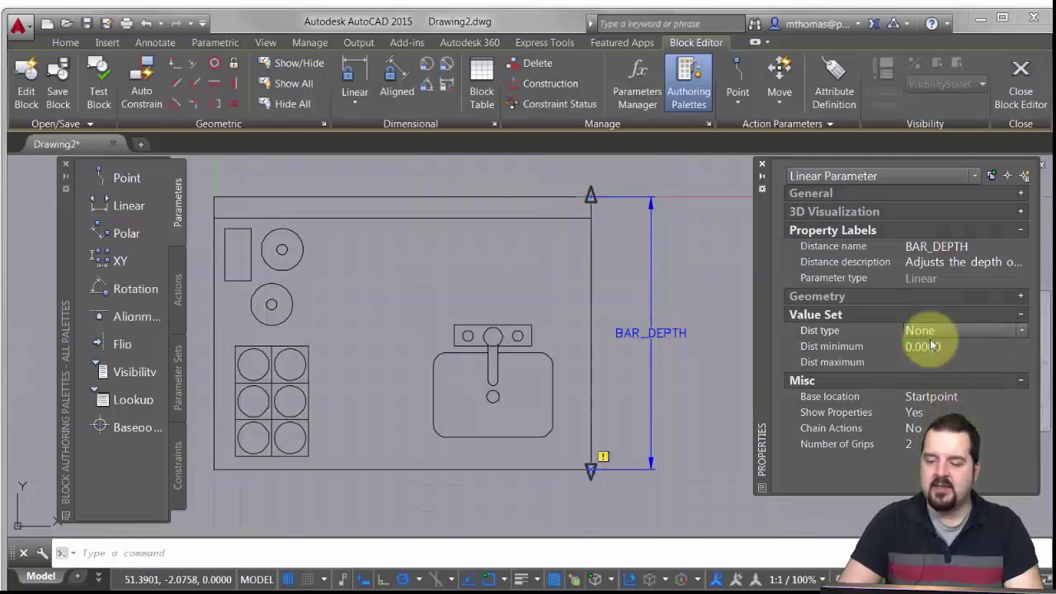
pyautogui.click(1020, 348)
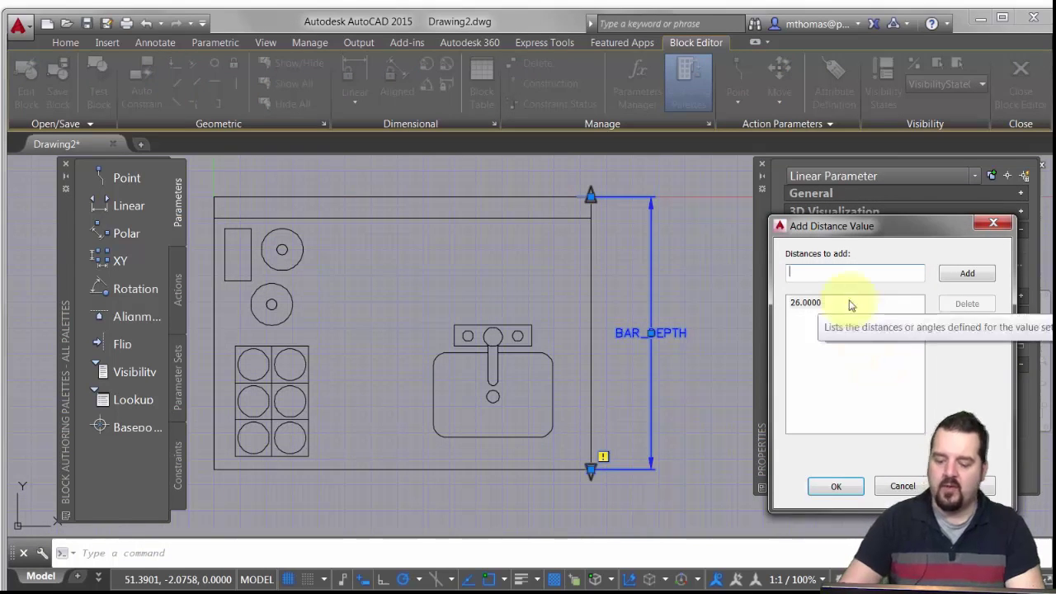
pyautogui.write('32')
pyautogui.click(961, 271)
pyautogui.write('36')
pyautogui.click(967, 276)
pyautogui.write('50')
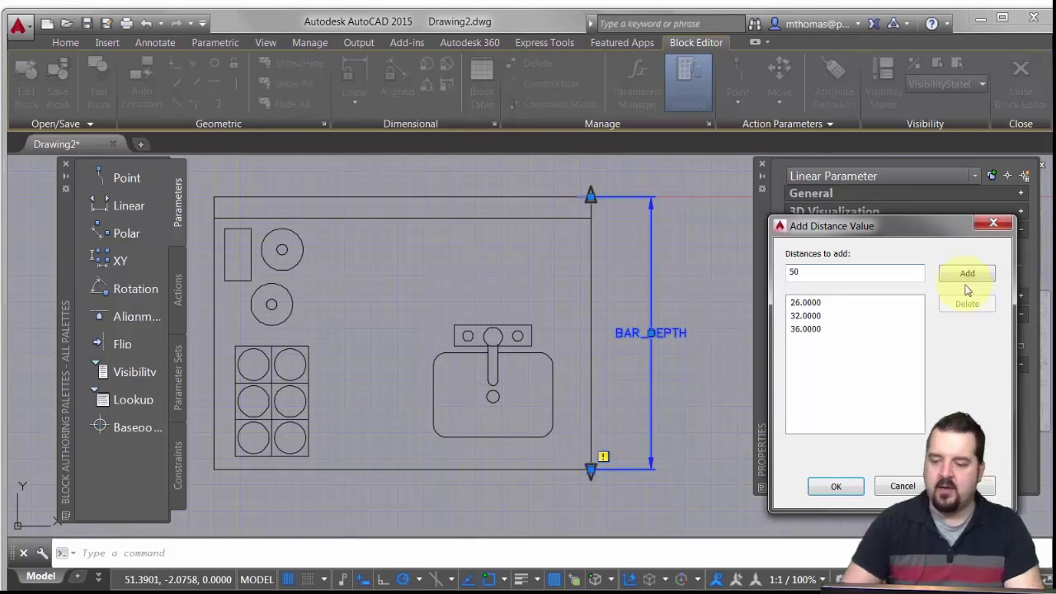
pyautogui.click(973, 275)
pyautogui.click(836, 487)
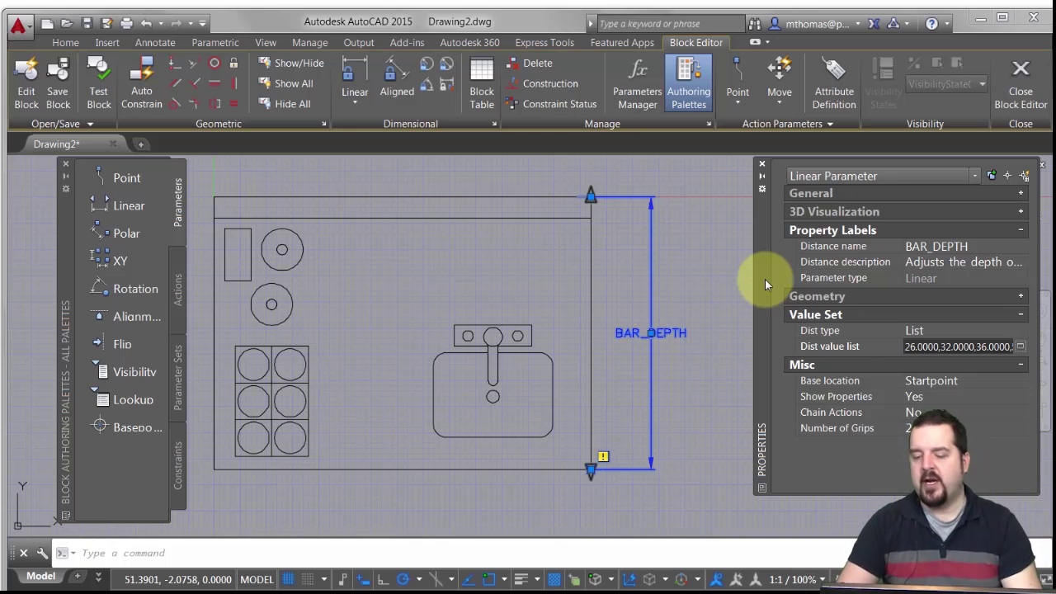
# Set the number of grips of the BAR_DEPTH parameter to 1 and deselect it
pyautogui.click(916, 427)
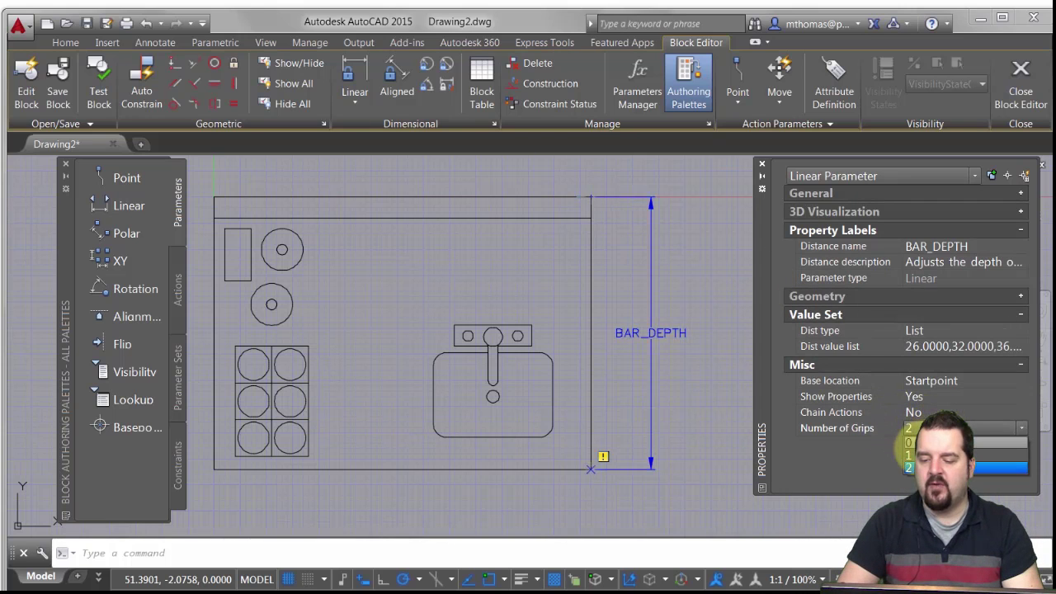
pyautogui.click(908, 465)
pyautogui.press('Escape')
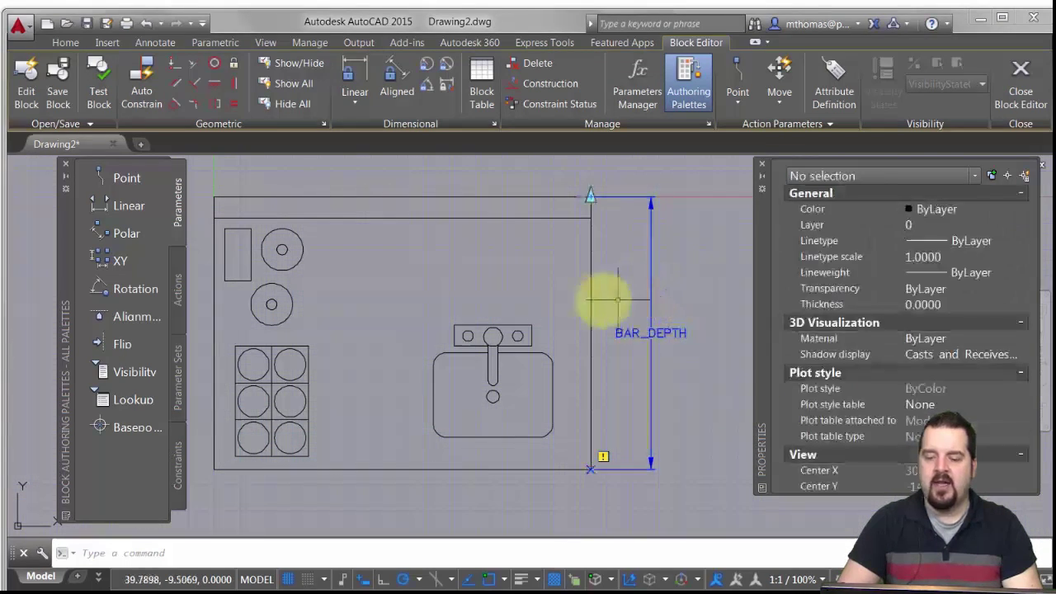
# Move the BAR_DEPTH grip off the counter's upper-right corner, to about 2.4 units right and 2 units below it
pyautogui.moveTo(490, 335); pyautogui.dragTo(487, 363, button='middle')
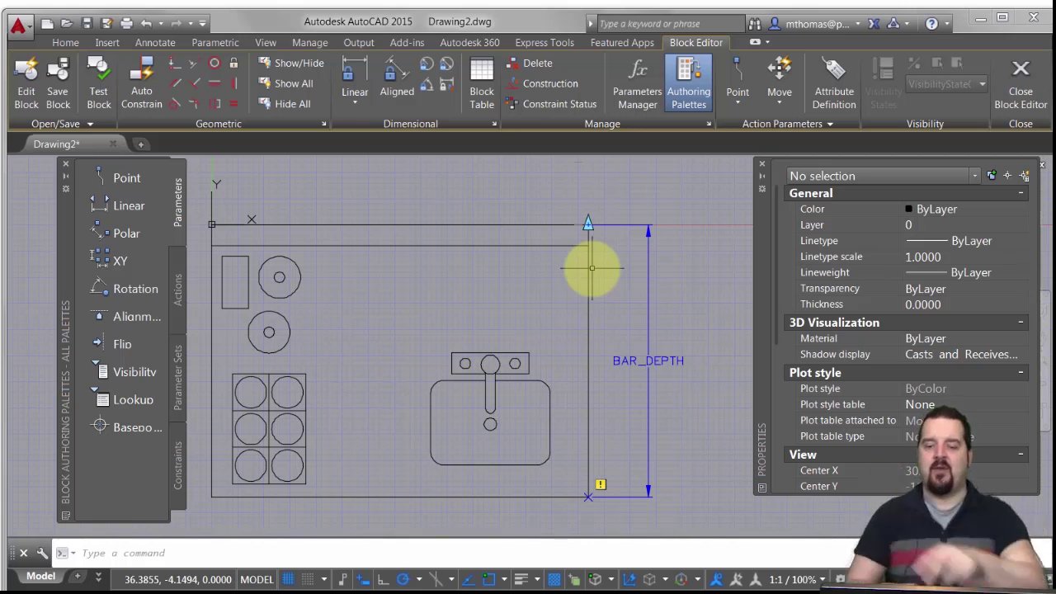
pyautogui.click(588, 222)
pyautogui.click(587, 222)
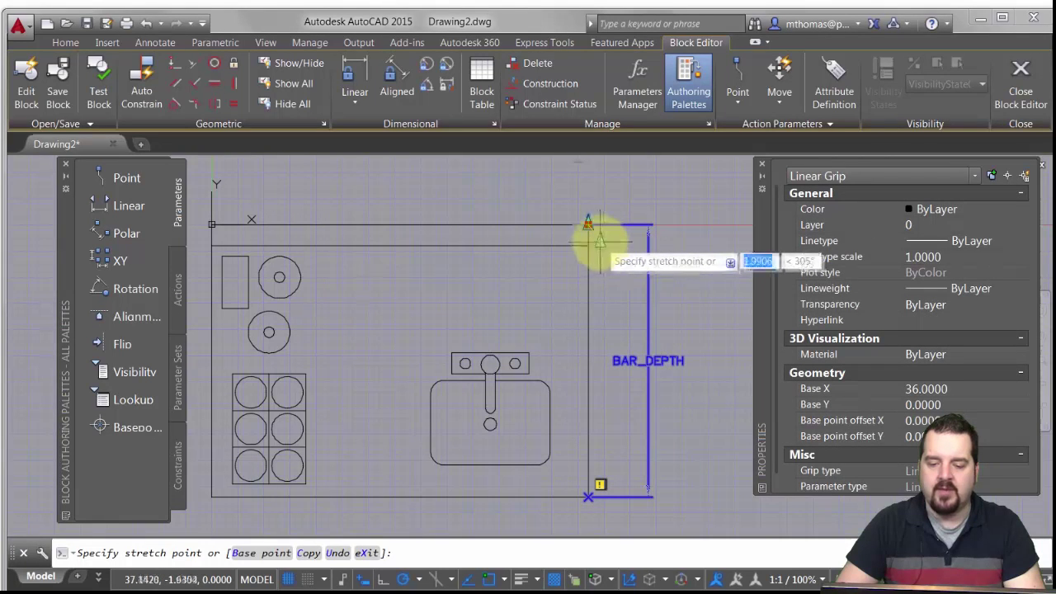
pyautogui.click(608, 247)
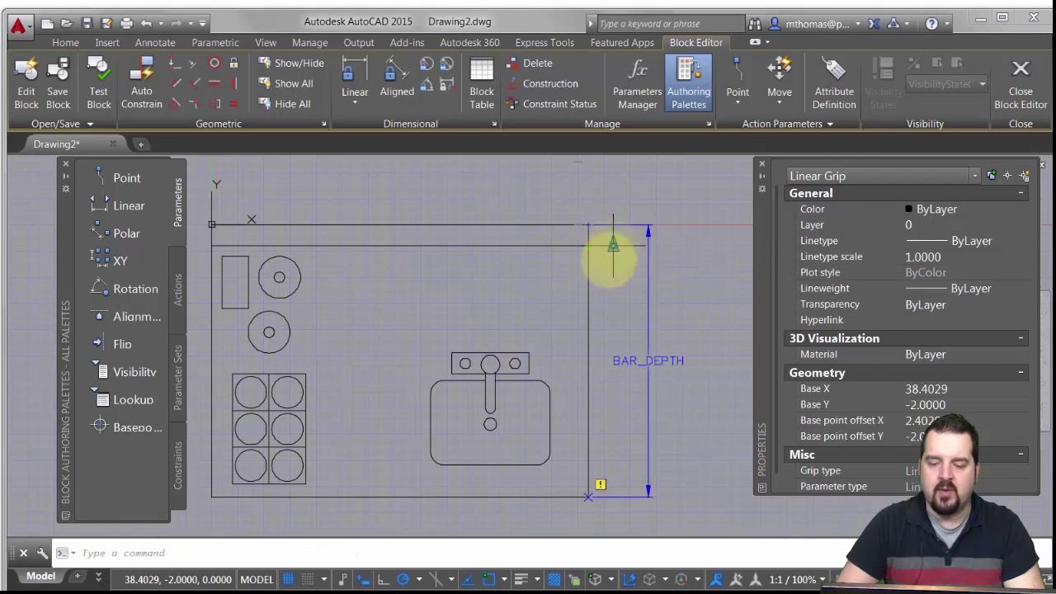
pyautogui.press('Escape')
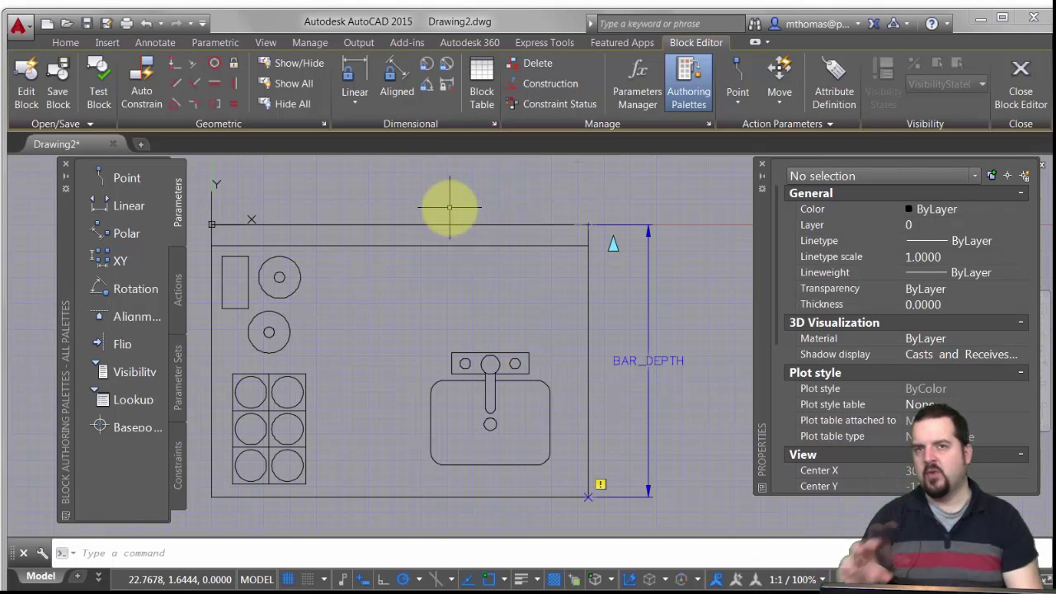
# Add a linear parameter along the counter's top edge, from the upper-left to the upper-right corner, with its label above the counter
pyautogui.scroll(-2, 495, 297)
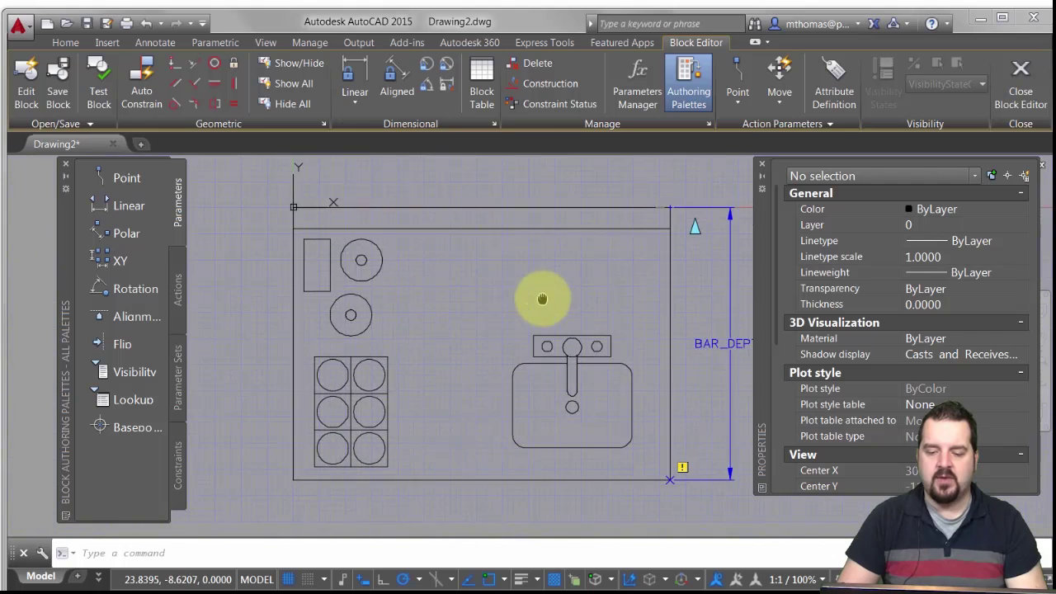
pyautogui.moveTo(495, 288); pyautogui.dragTo(436, 302, button='middle')
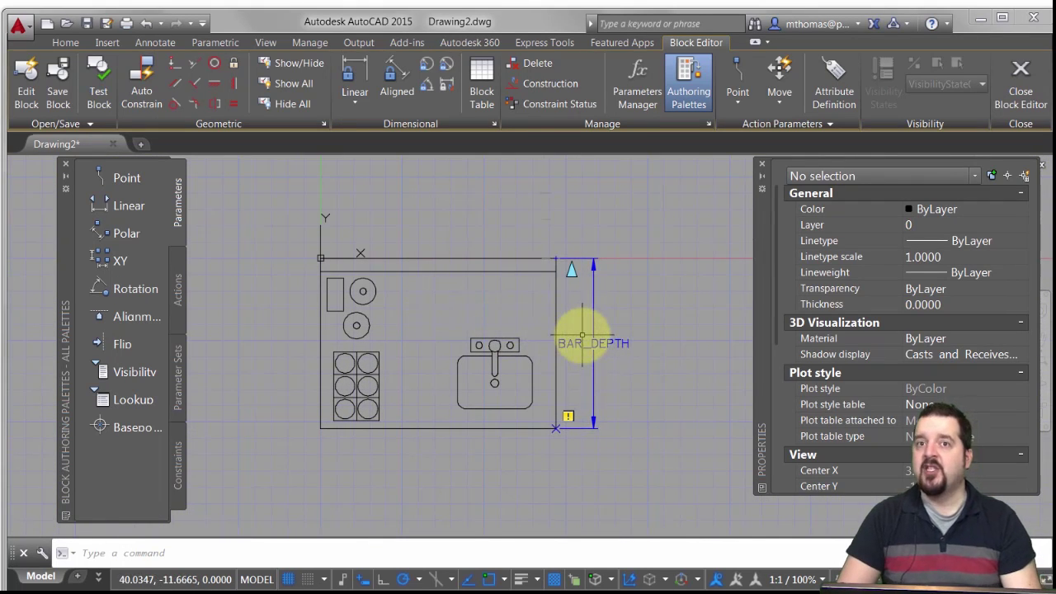
pyautogui.click(123, 205)
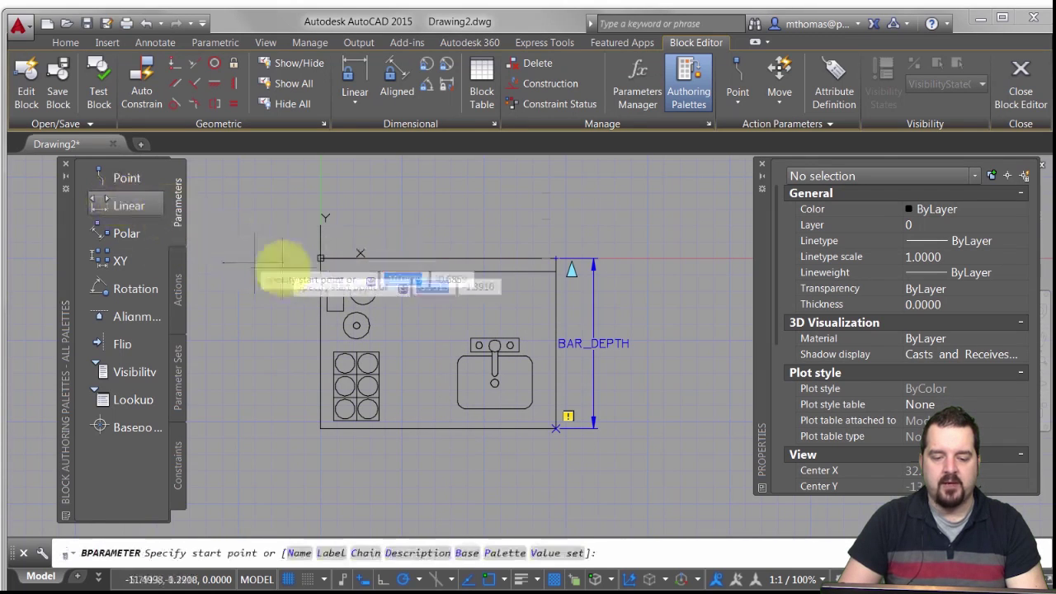
pyautogui.scroll(2, 320, 256)
pyautogui.click(321, 257)
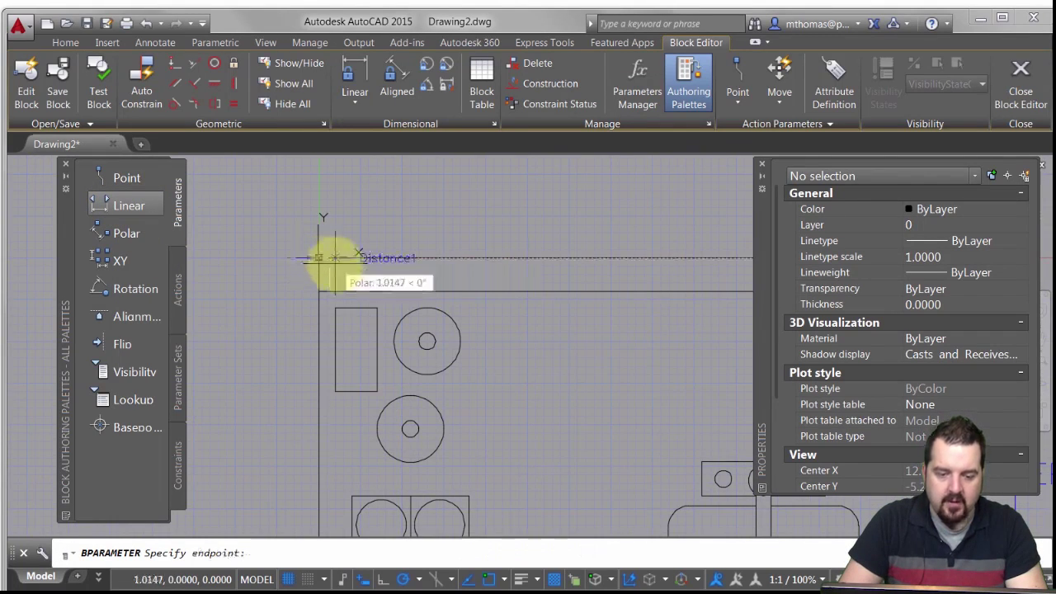
pyautogui.scroll(-2, 330, 258)
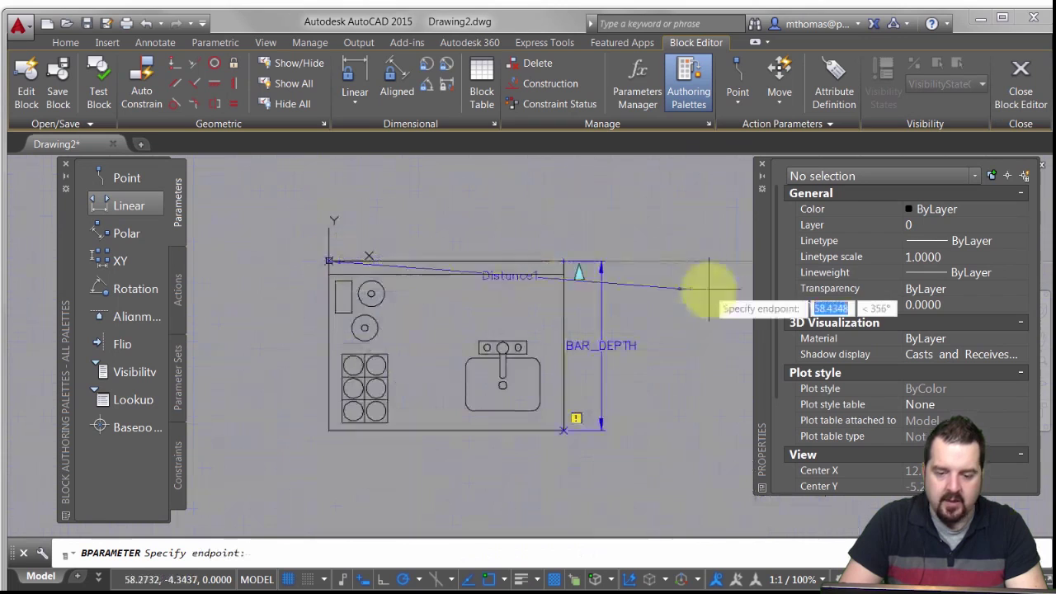
pyautogui.click(564, 261)
pyautogui.click(539, 233)
# Set the distance name of the new linear parameter above the counter to BAR_WIDTH
pyautogui.click(517, 234)
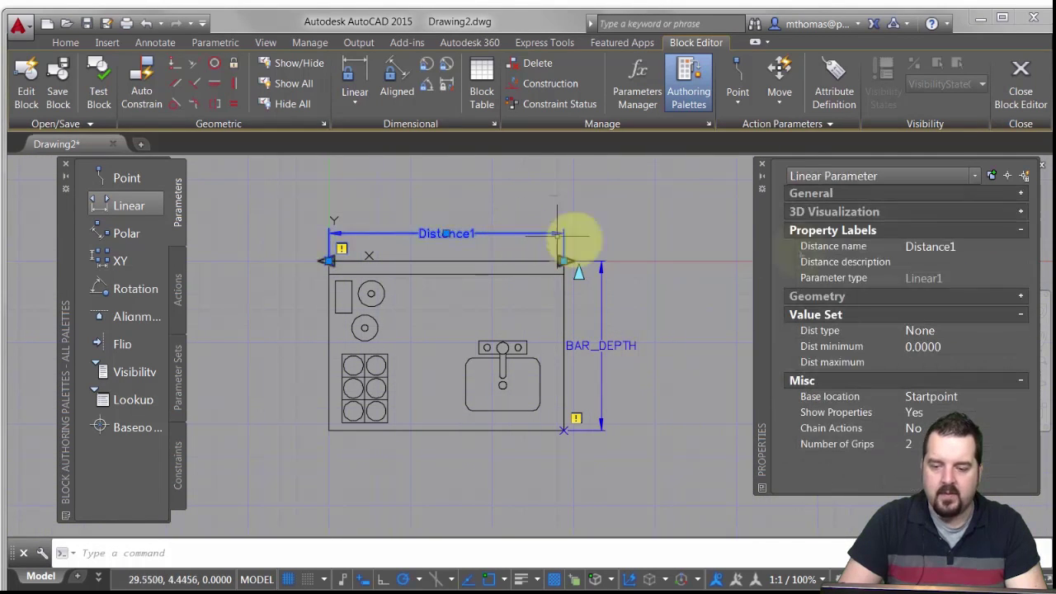
pyautogui.click(967, 247)
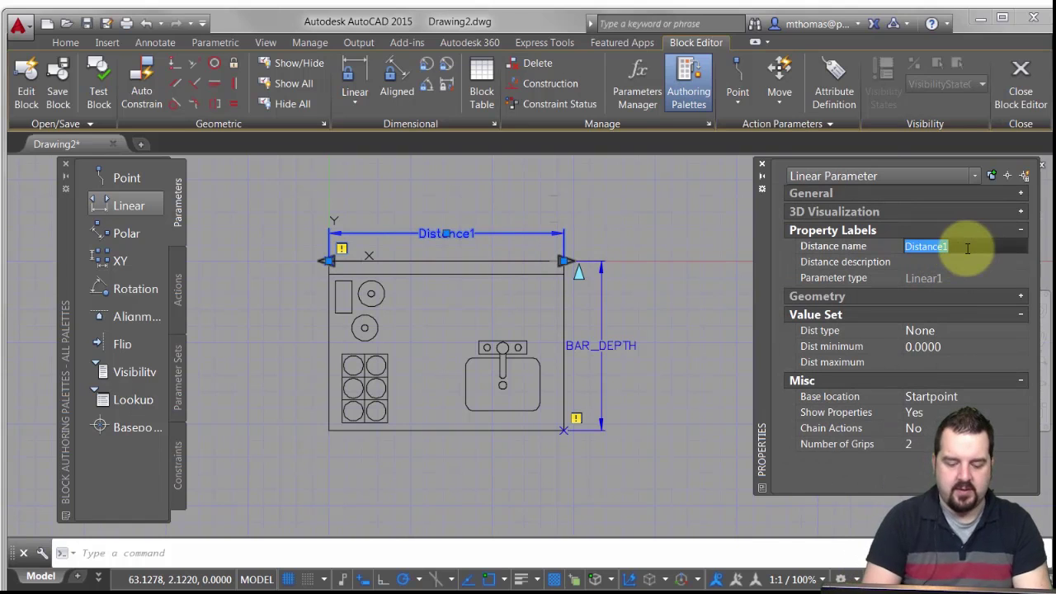
pyautogui.write('BAR_LENGTH')
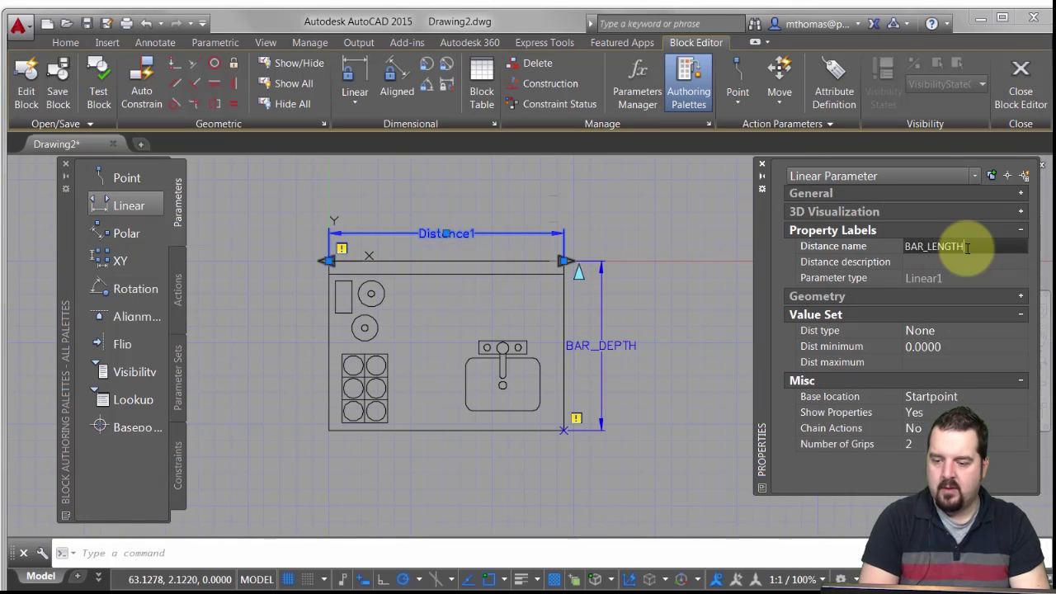
pyautogui.press('Return')
pyautogui.click(976, 246)
pyautogui.moveTo(980, 244); pyautogui.dragTo(926, 245)
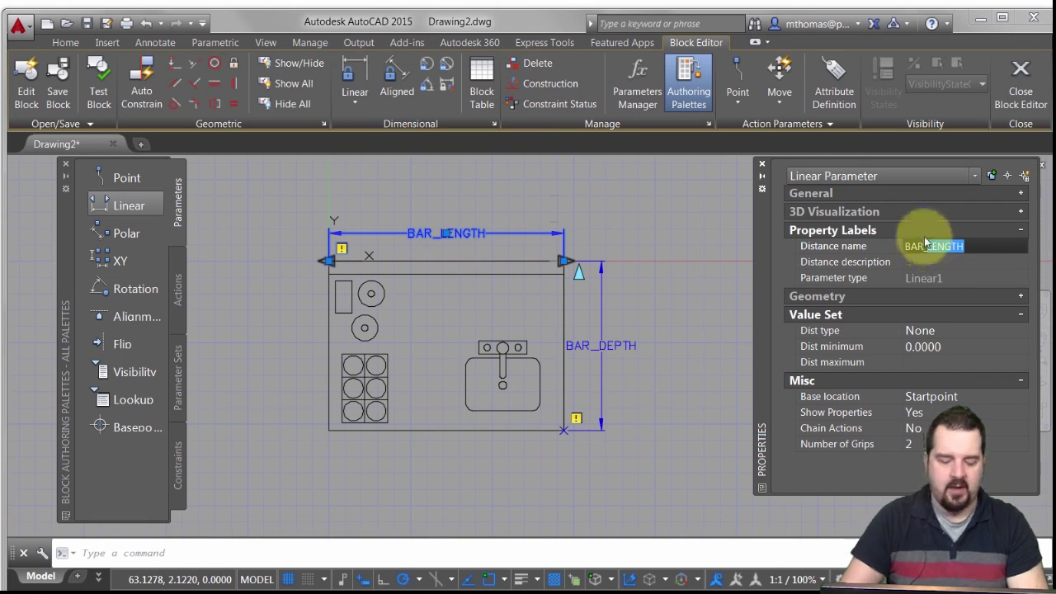
pyautogui.write('WIDTH')
pyautogui.press('Return')
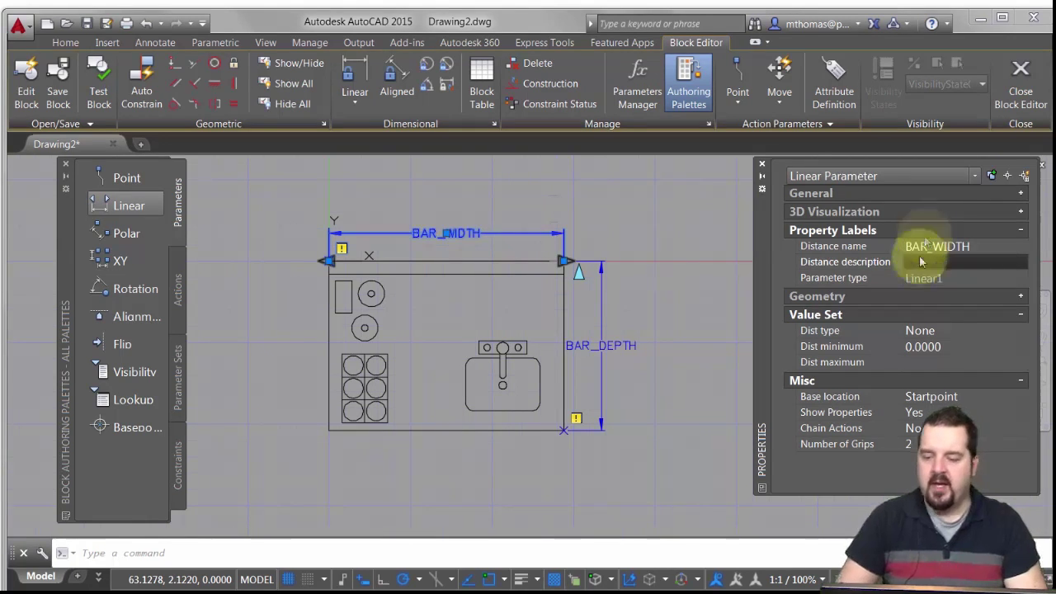
# Set the BAR_WIDTH distance type to Increment with increment 2, minimum 36 and maximum 72, and deselect the parameter
pyautogui.click(958, 330)
pyautogui.click(959, 330)
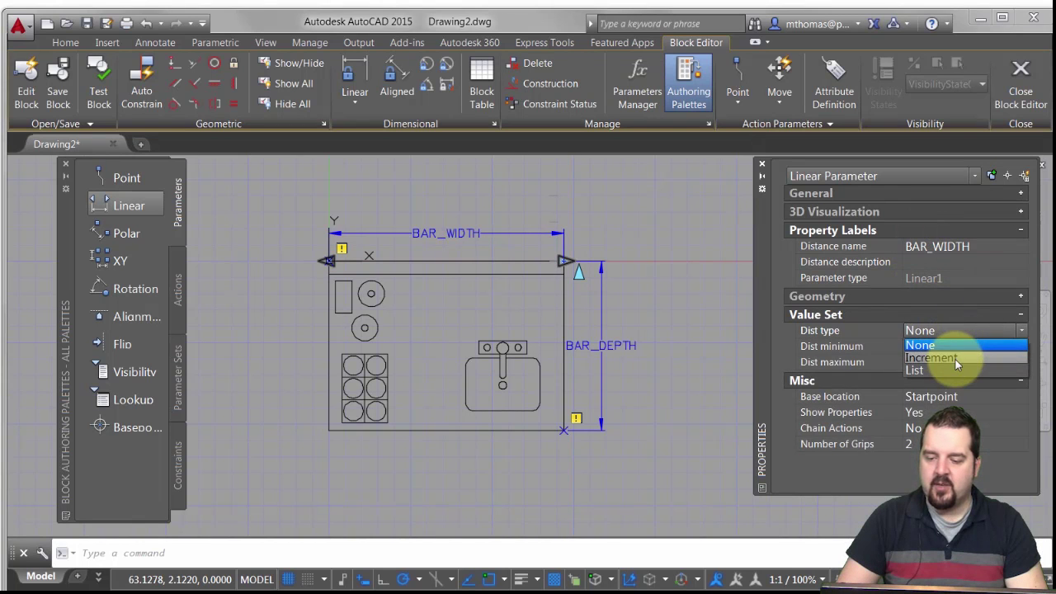
pyautogui.click(955, 357)
pyautogui.click(956, 347)
pyautogui.write('2')
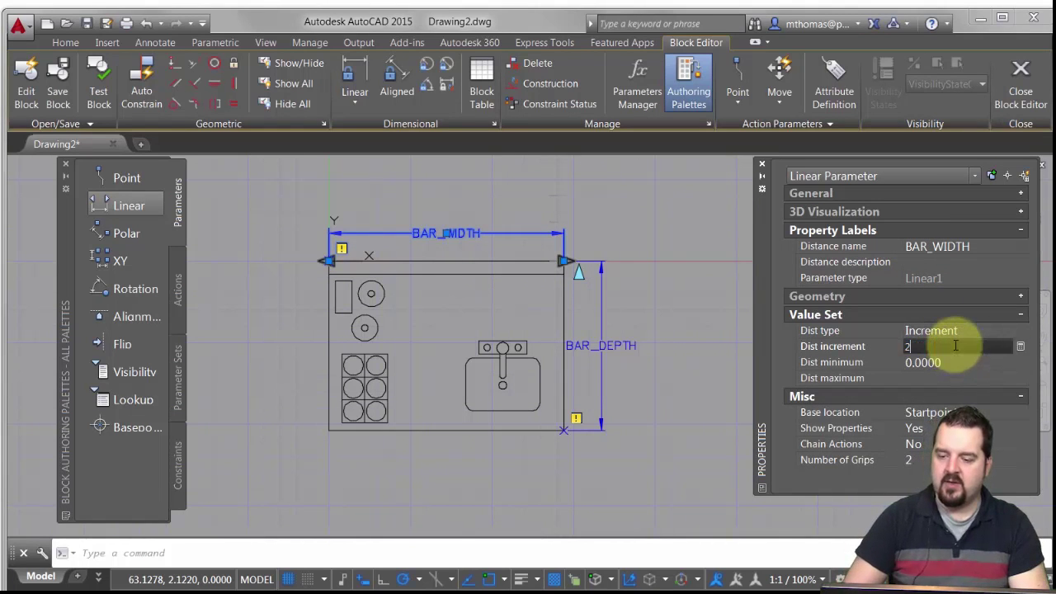
pyautogui.press('Tab')
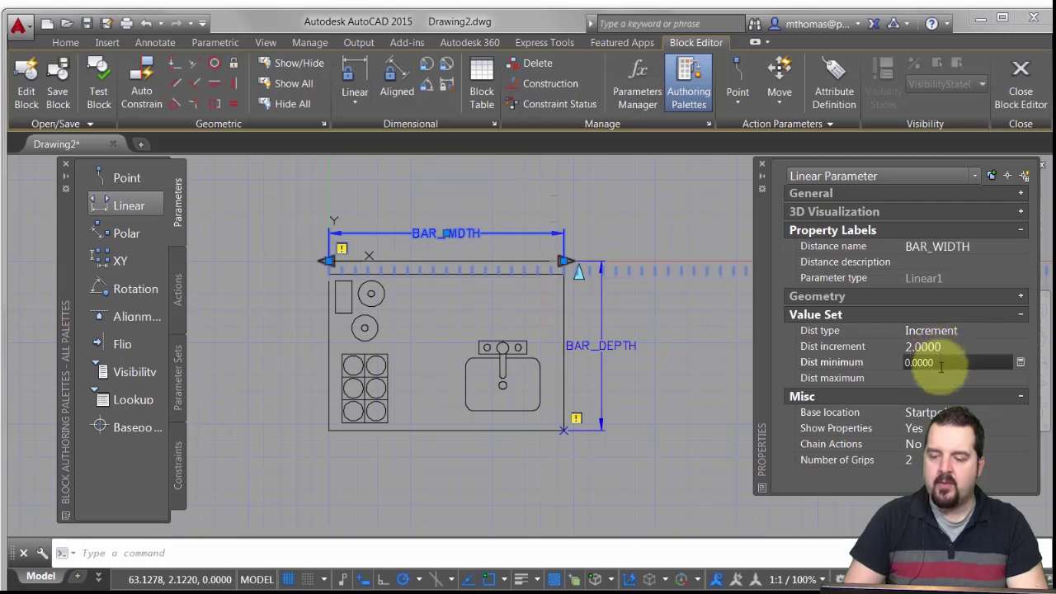
pyautogui.click(885, 361)
pyautogui.write('36')
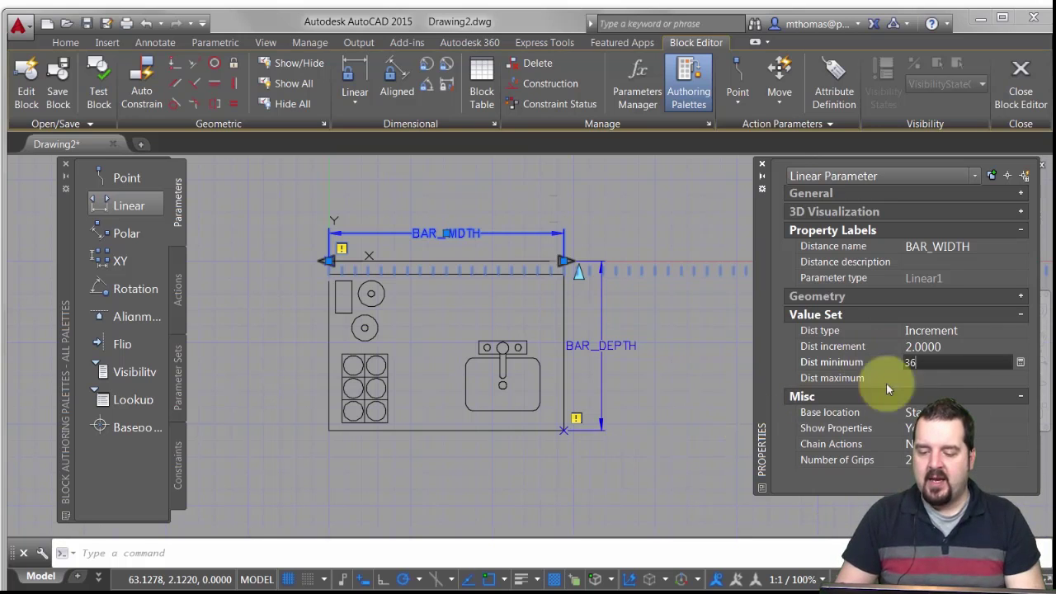
pyautogui.click(939, 377)
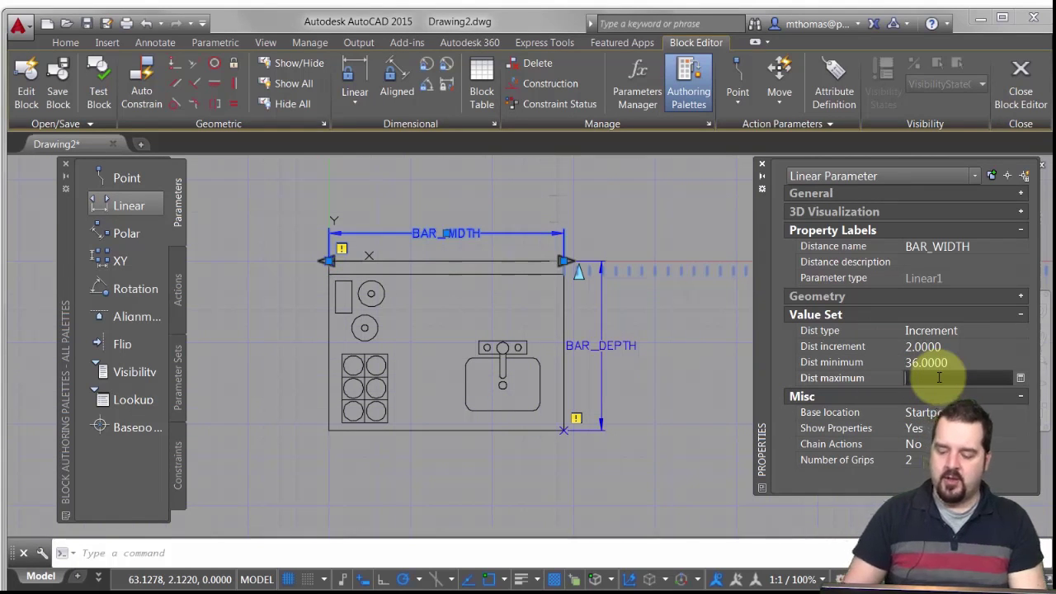
pyautogui.write('72')
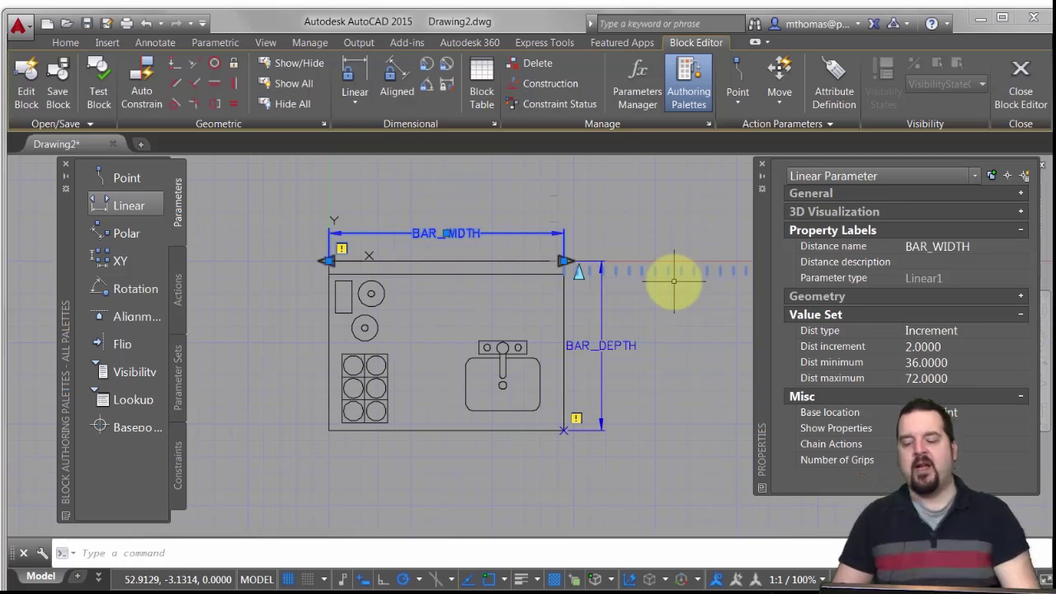
pyautogui.moveTo(575, 320); pyautogui.dragTo(554, 315, button='middle')
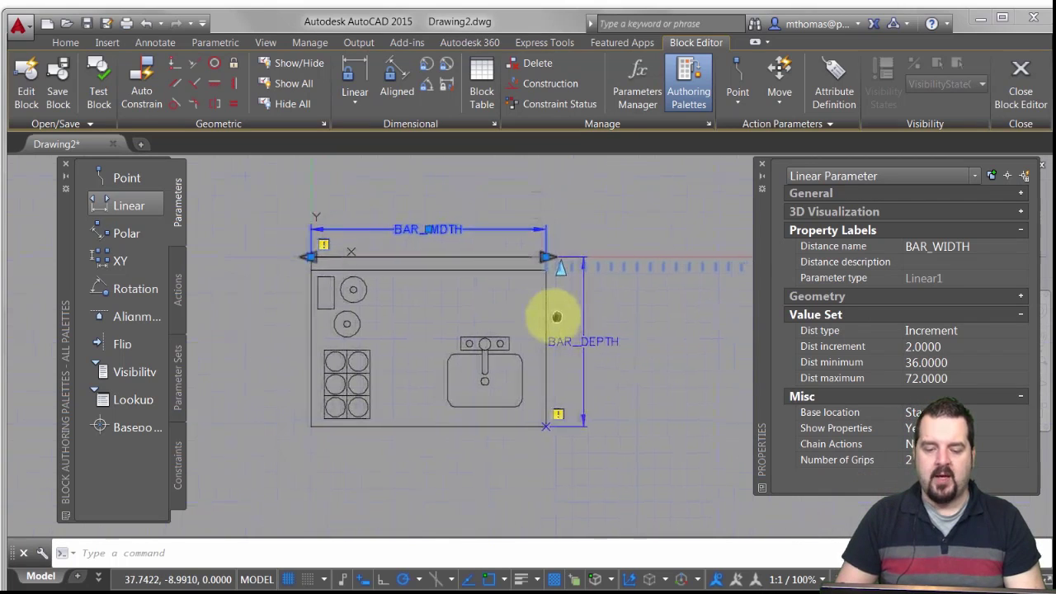
pyautogui.press('Escape')
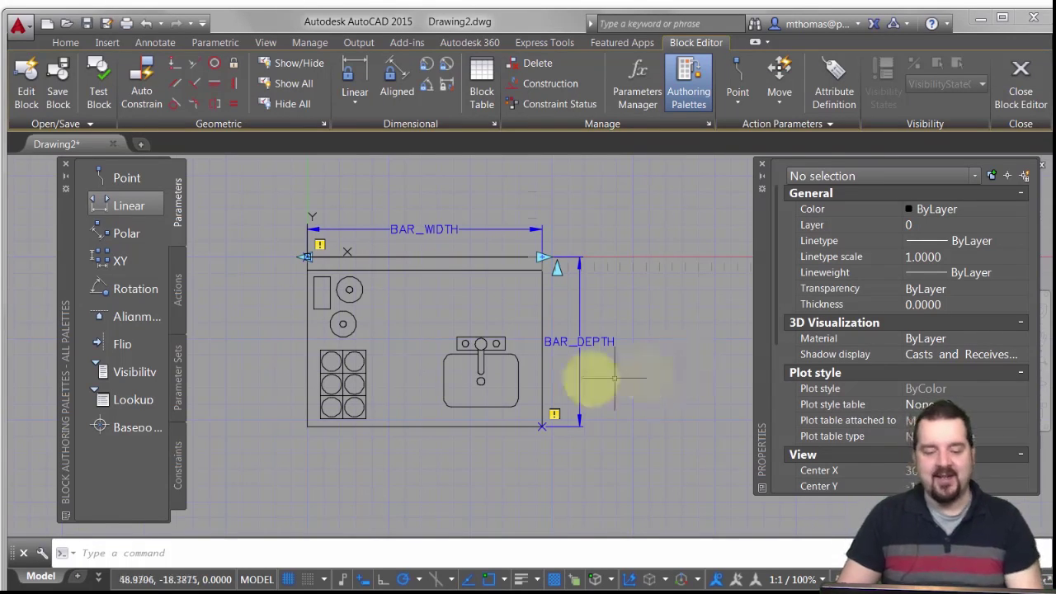
# Add a stretch action to BAR_WIDTH's upper-right point, framing and selecting the counter's right part with the sink, and name it Stretch_width
pyautogui.click(176, 281)
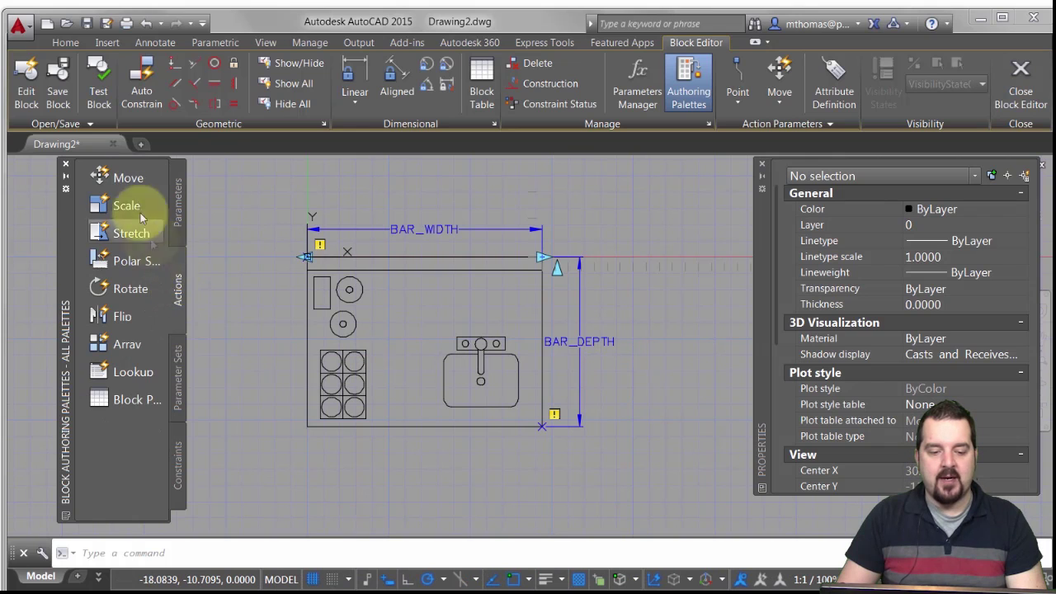
pyautogui.click(131, 234)
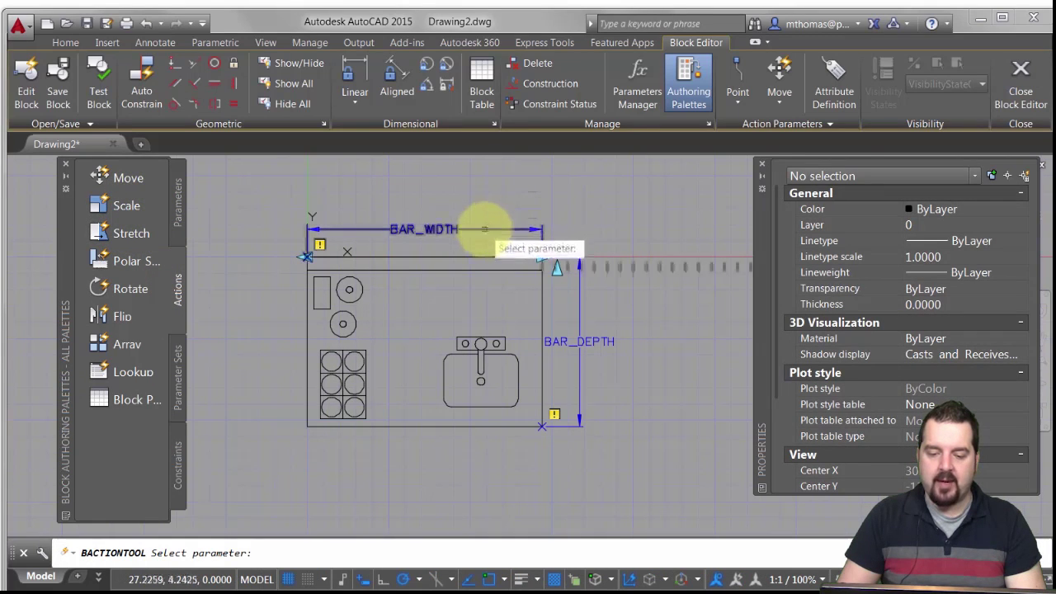
pyautogui.click(486, 228)
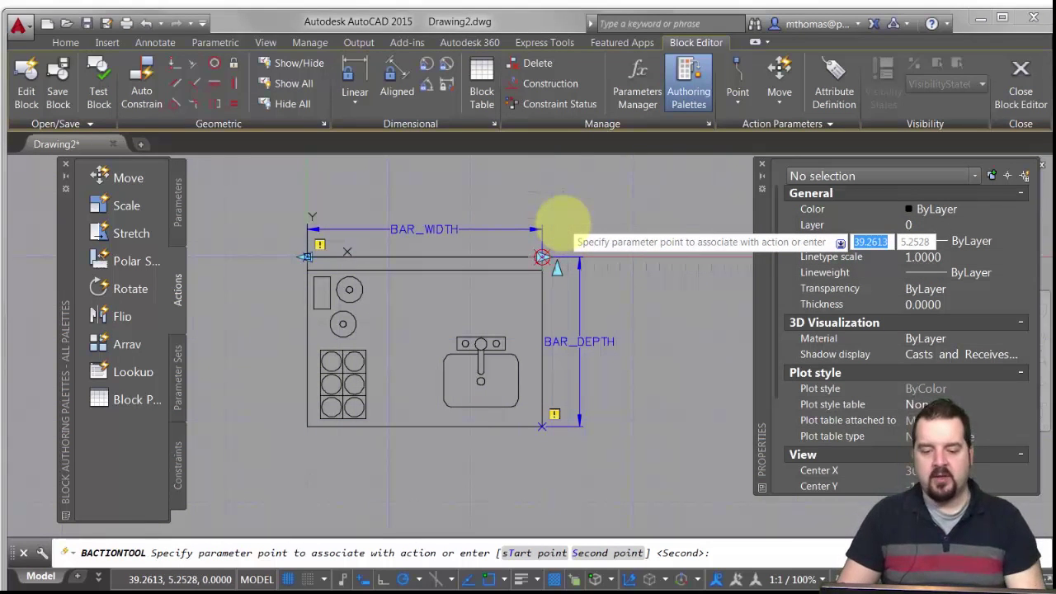
pyautogui.click(555, 214)
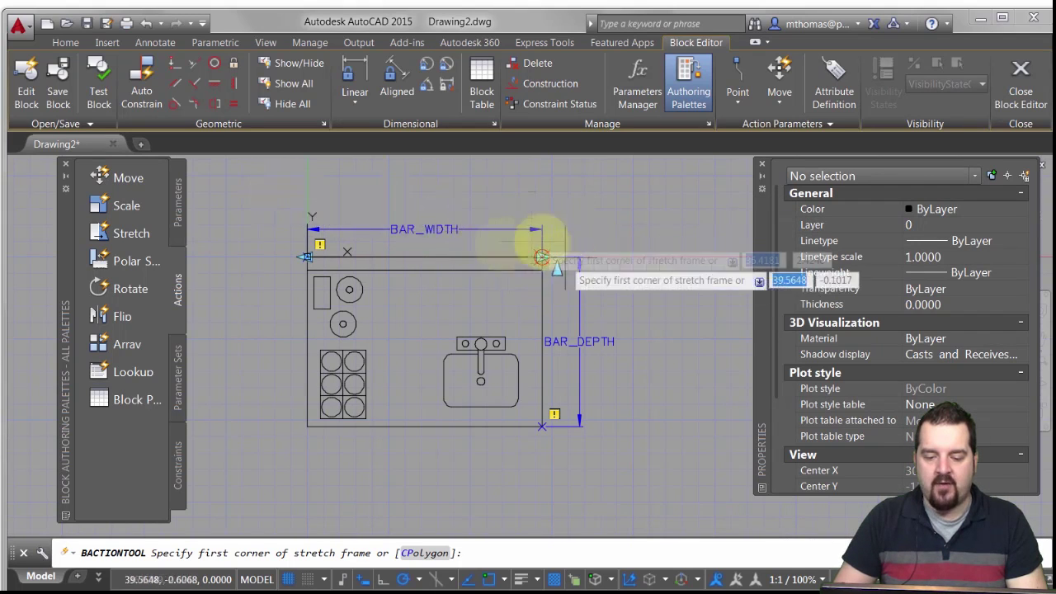
pyautogui.click(404, 200)
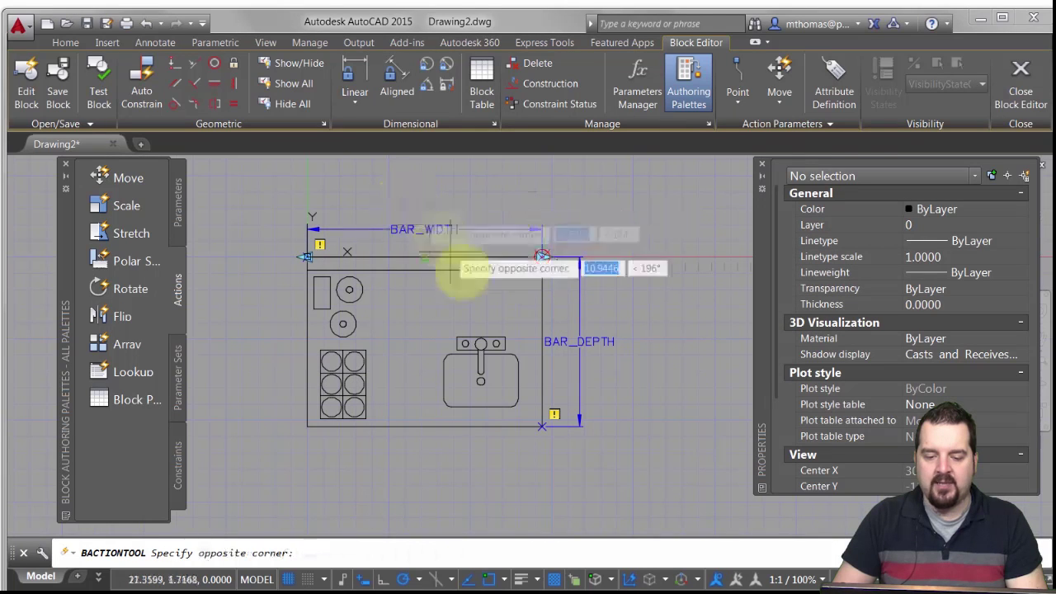
pyautogui.click(632, 467)
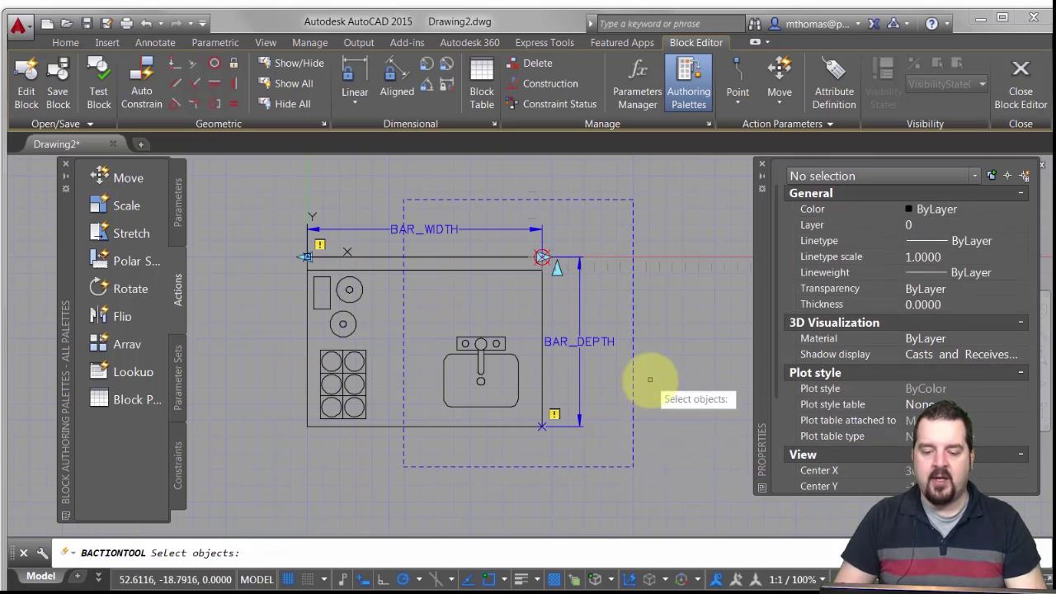
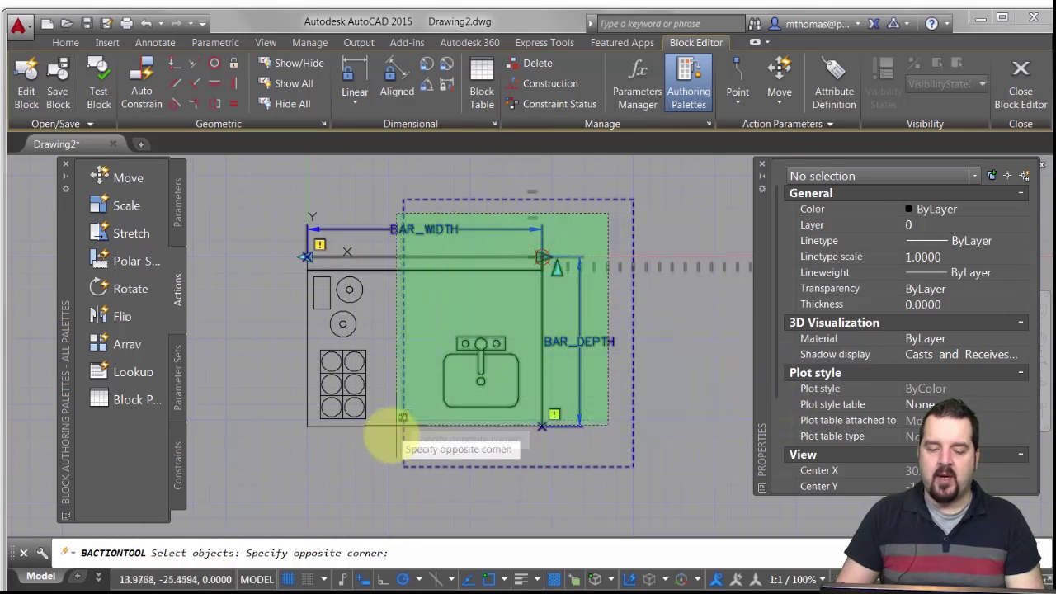
pyautogui.click(418, 448)
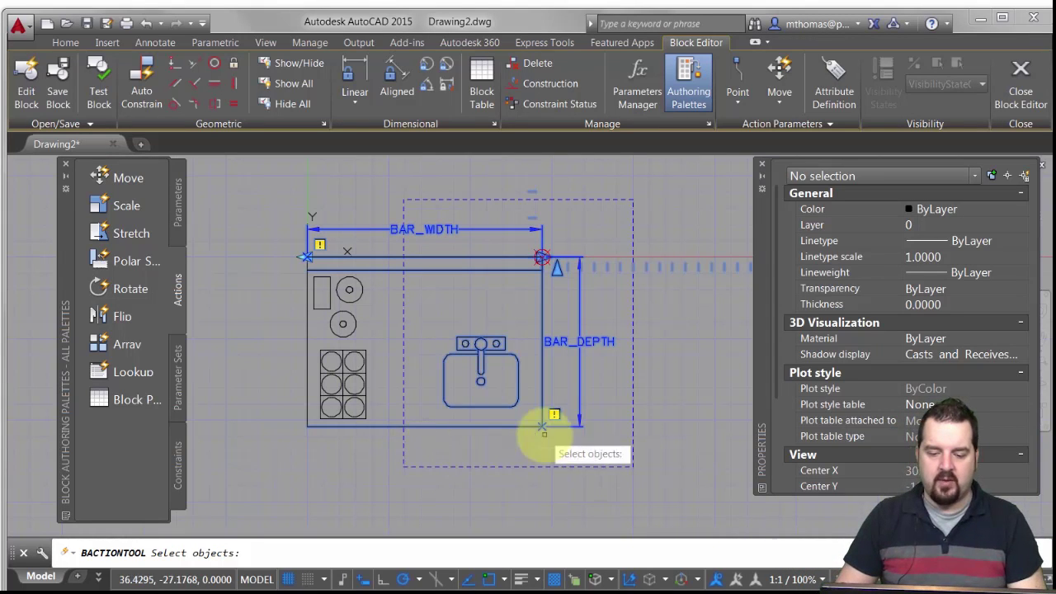
pyautogui.press('Return')
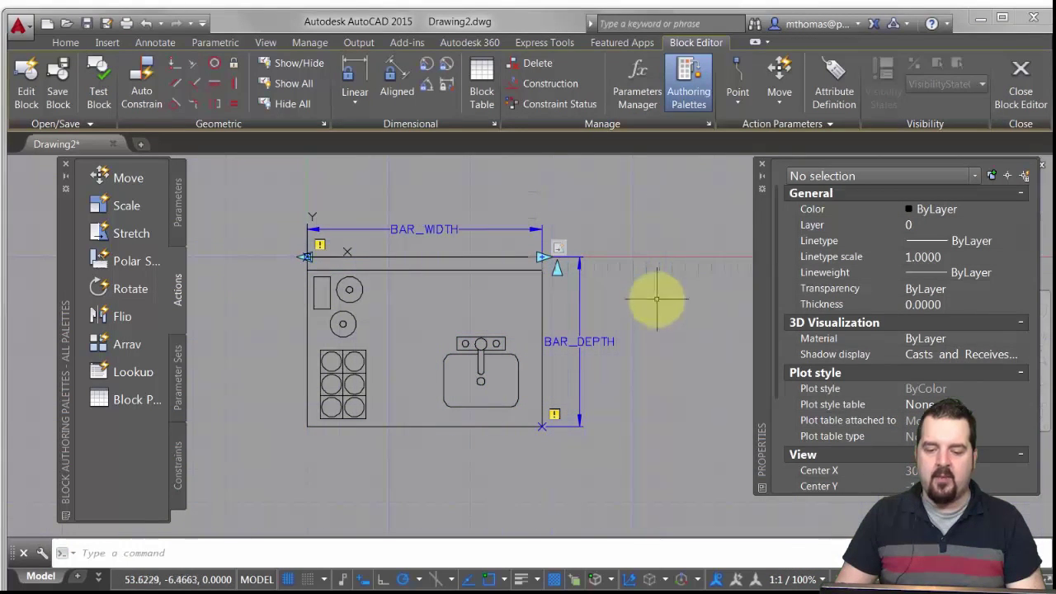
pyautogui.click(559, 249)
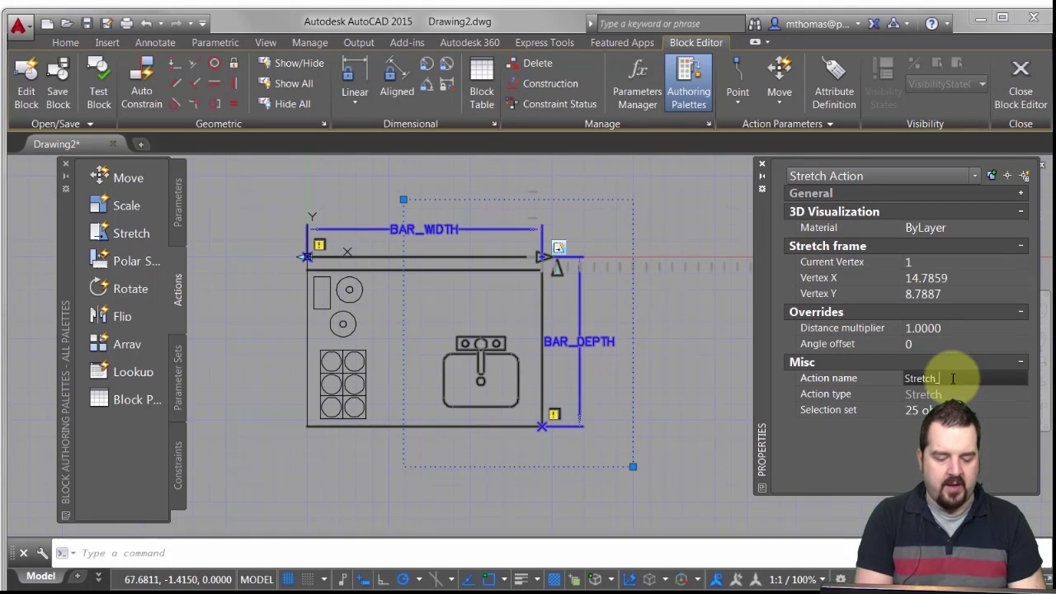
pyautogui.press('Return')
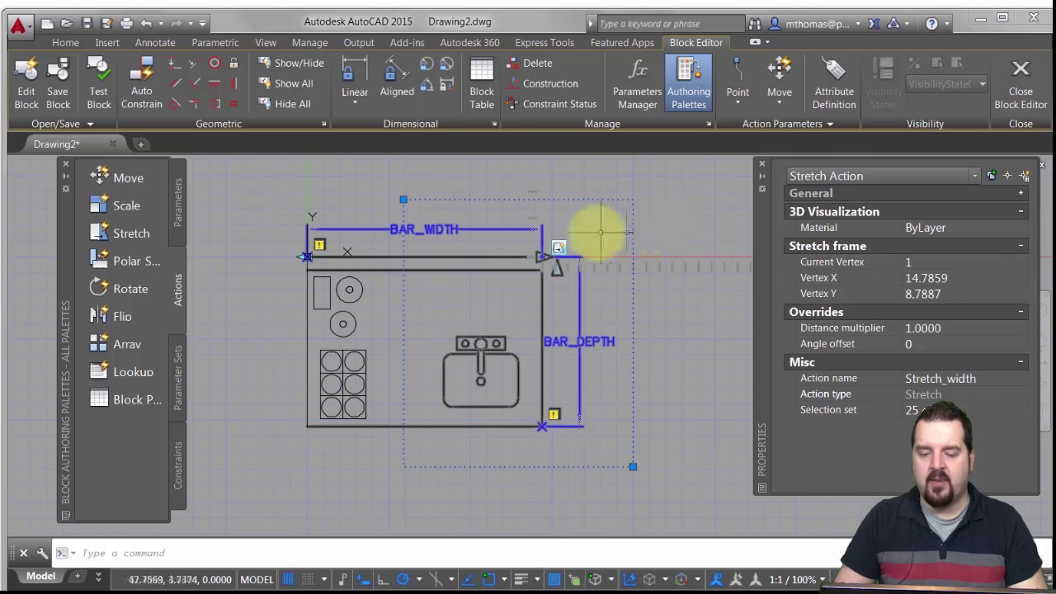
# Add a stretch action to BAR_DEPTH's upper-right point, with a frame across the counter's upper part and its top edge lines selected
pyautogui.click(131, 234)
pyautogui.click(581, 309)
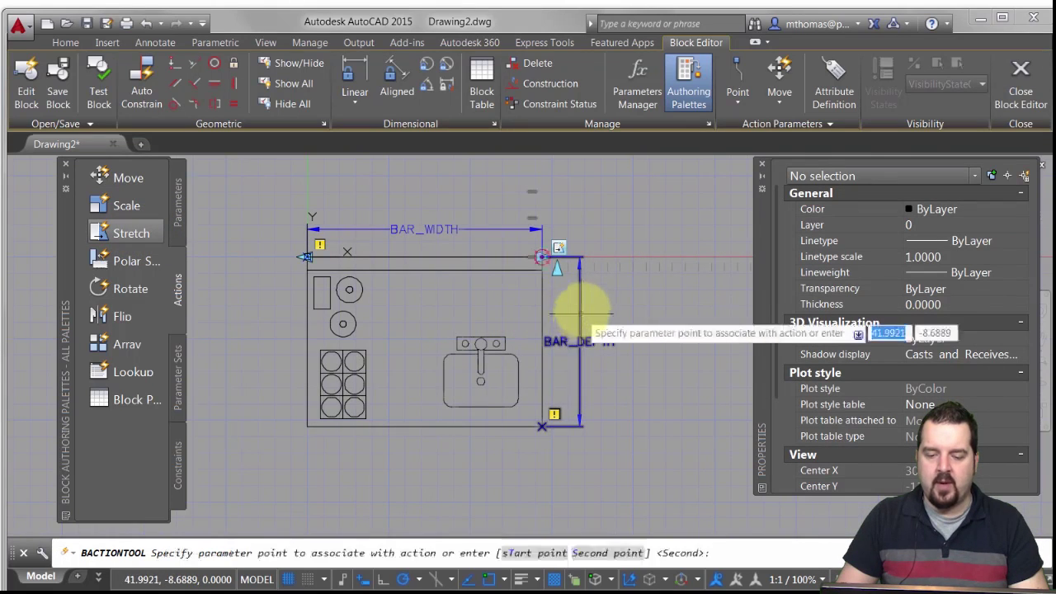
pyautogui.click(543, 258)
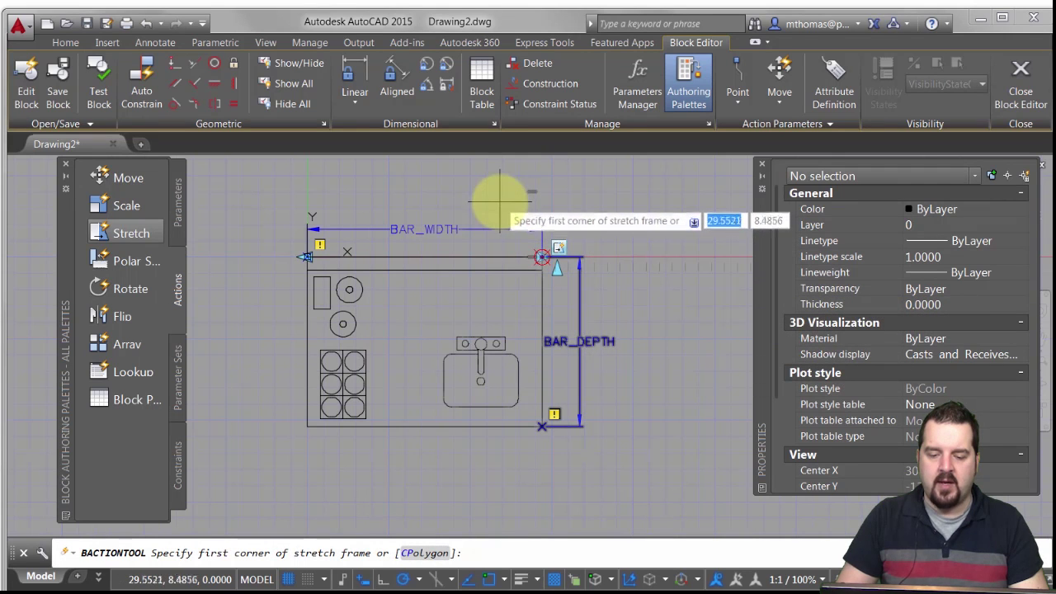
pyautogui.click(275, 205)
pyautogui.click(613, 305)
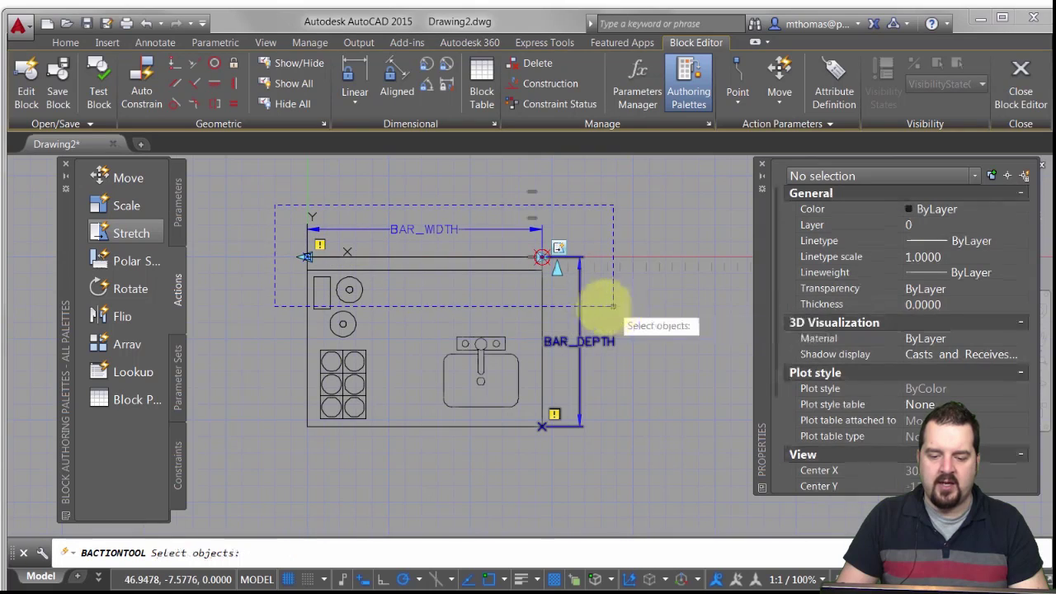
pyautogui.click(599, 232)
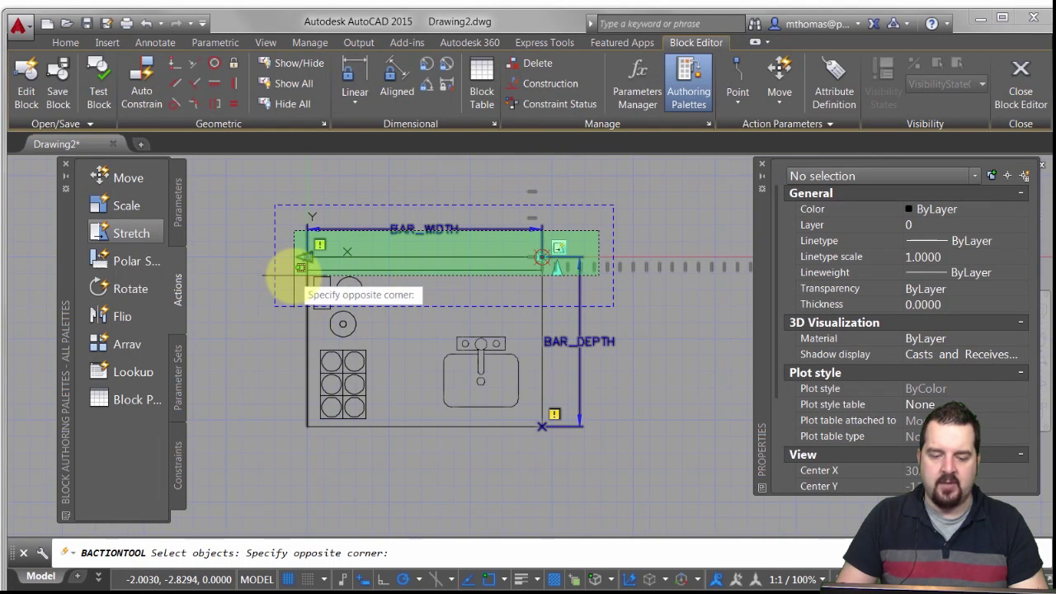
pyautogui.click(299, 267)
pyautogui.press('Return')
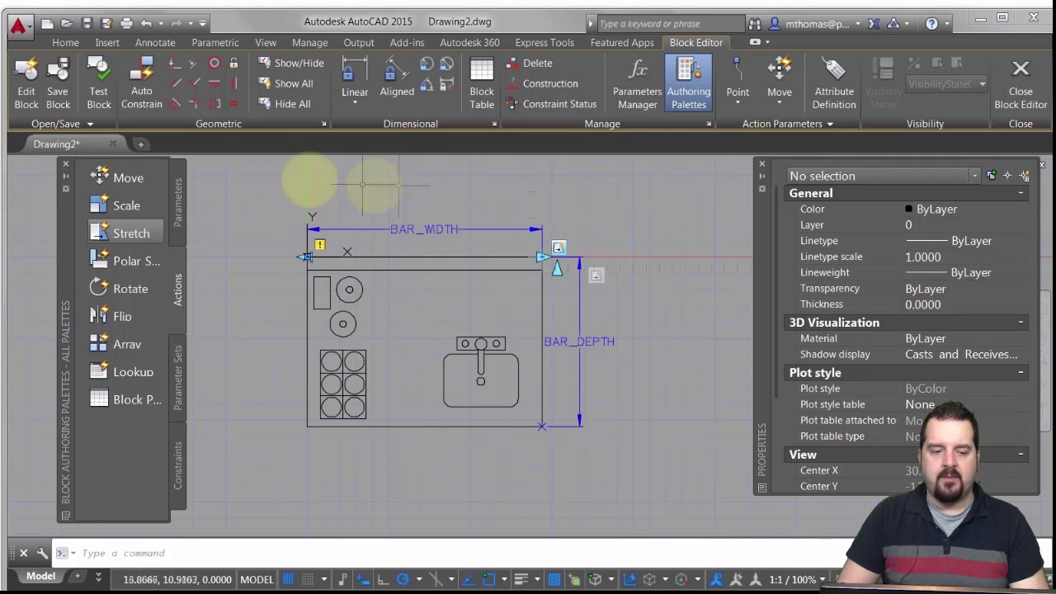
# Test the block by stretching its depth to 36 and its width to 64, and close the test block window
pyautogui.click(99, 82)
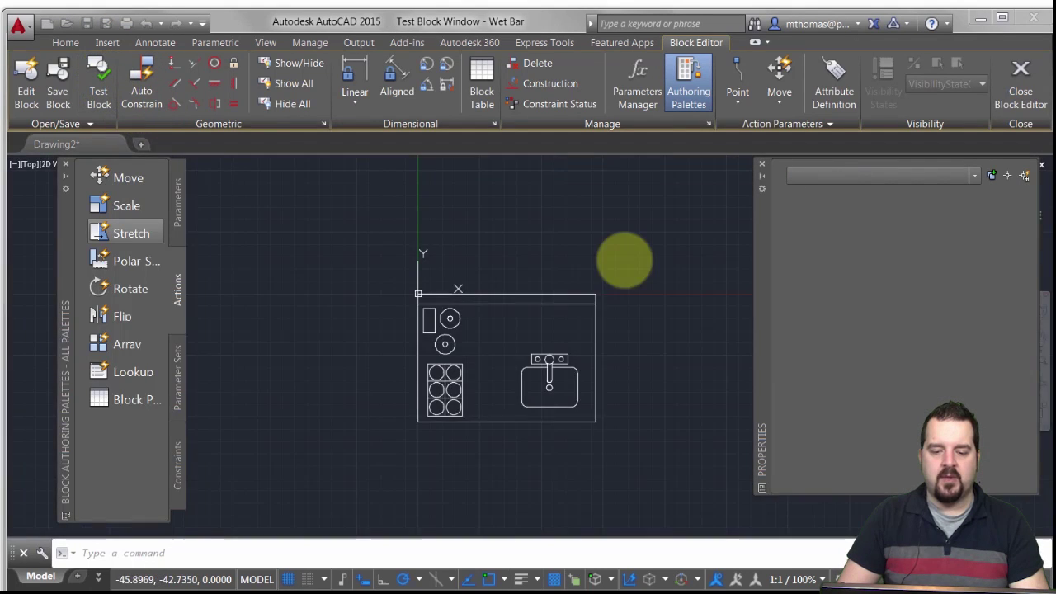
pyautogui.click(533, 302)
pyautogui.moveTo(519, 325); pyautogui.dragTo(405, 325, button='middle')
pyautogui.click(475, 301)
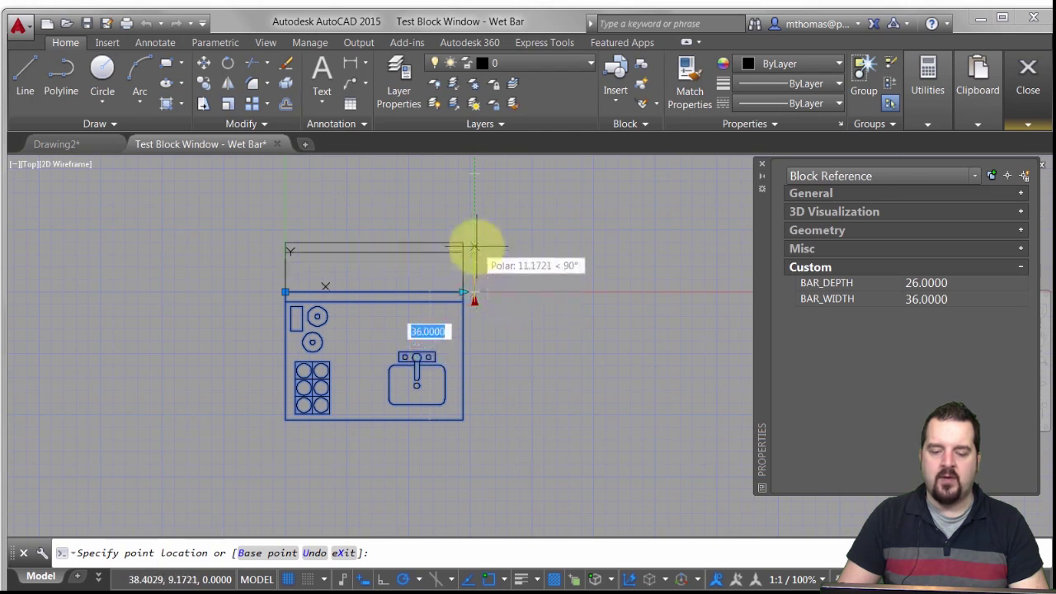
pyautogui.click(472, 242)
pyautogui.click(462, 242)
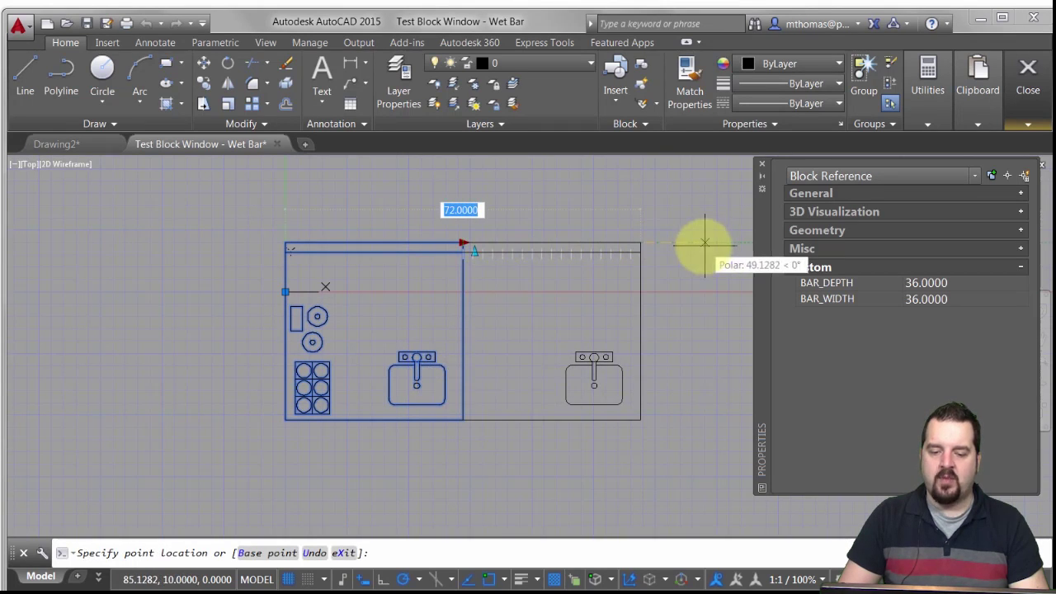
pyautogui.click(601, 243)
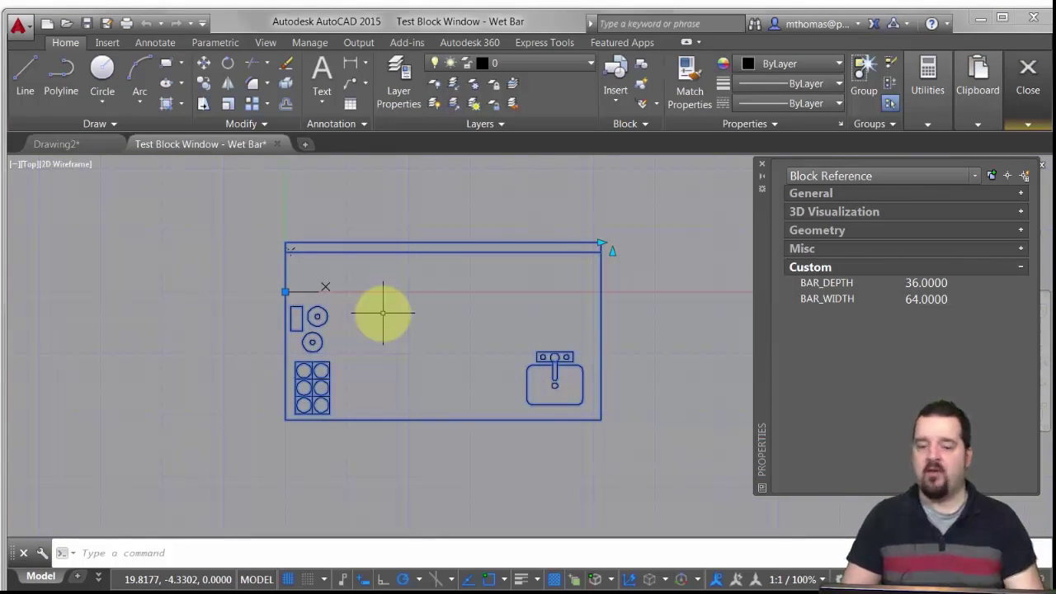
pyautogui.click(1028, 87)
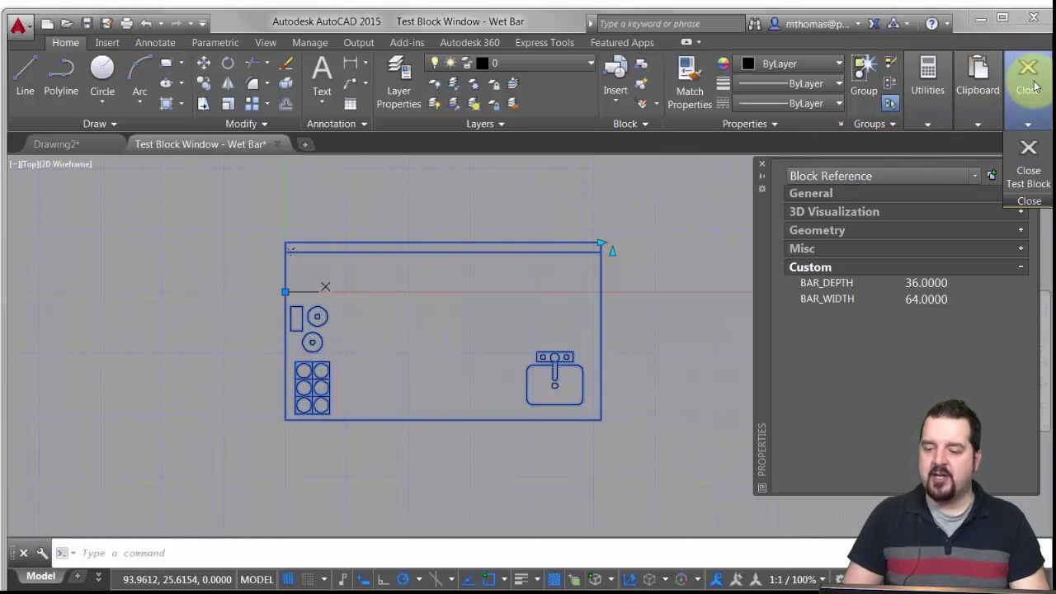
pyautogui.click(1027, 150)
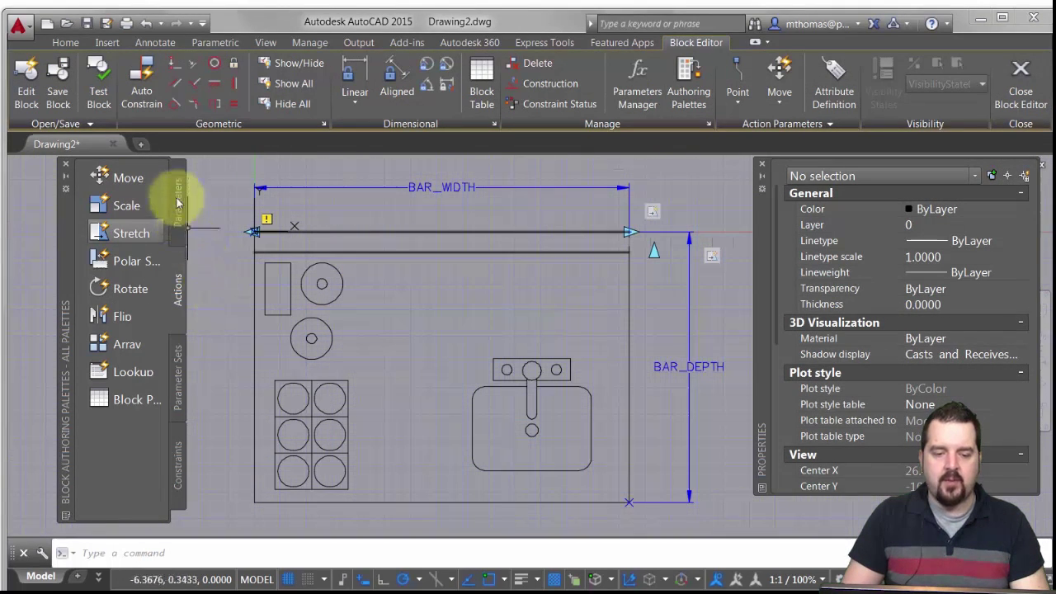
# Place a base point parameter on the counter's upper-left corner at the origin
pyautogui.click(178, 208)
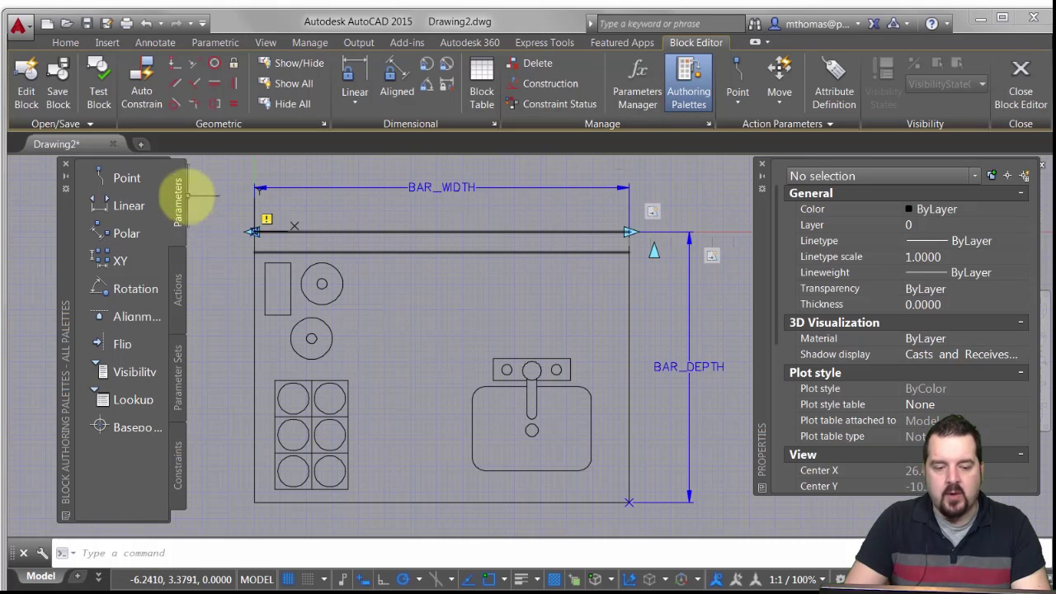
pyautogui.click(103, 427)
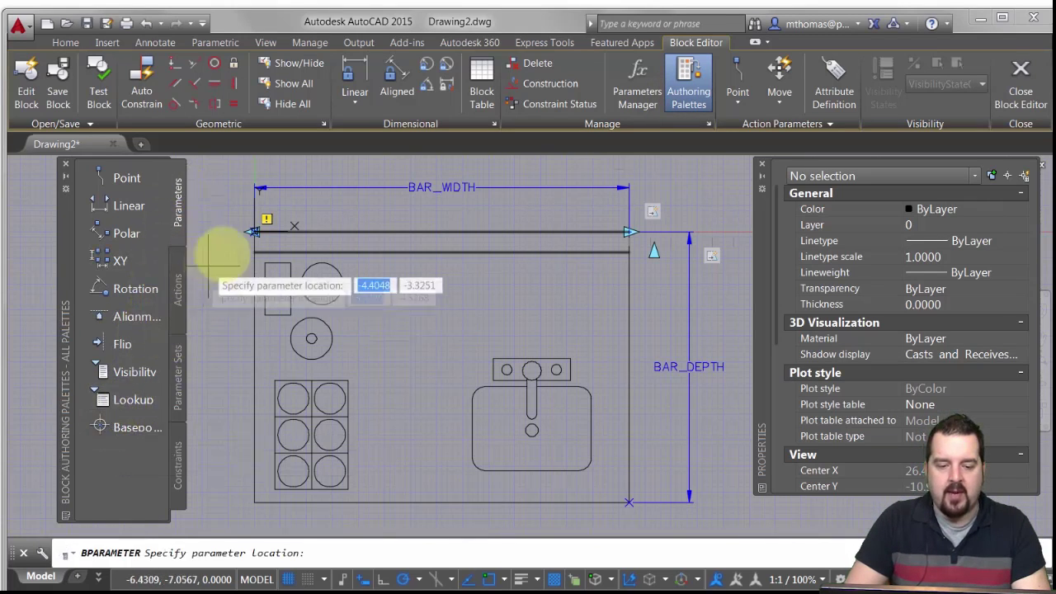
pyautogui.click(253, 232)
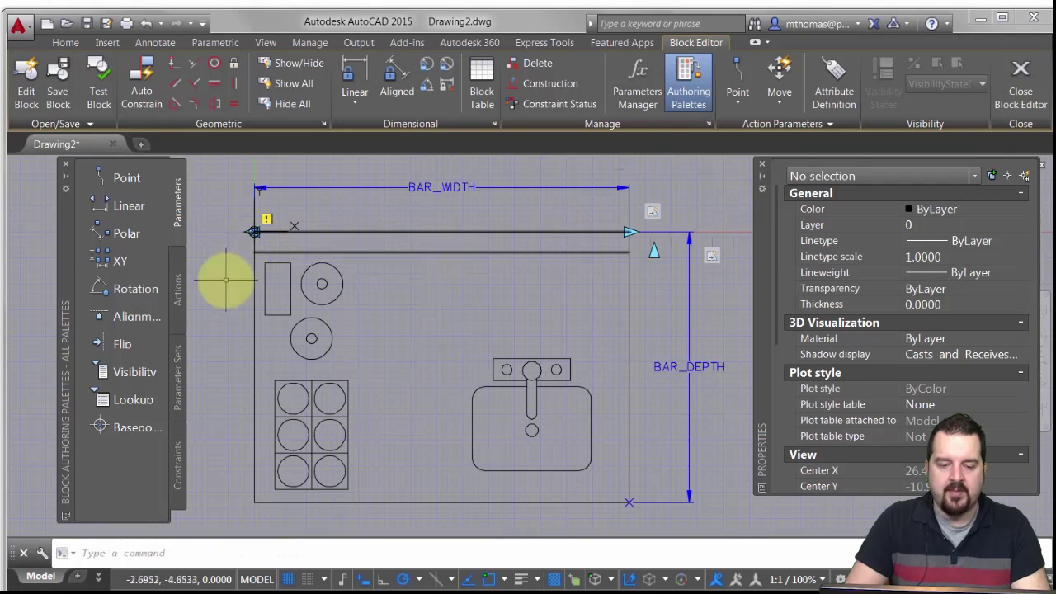
# Set BAR_WIDTH's number of grips to 1 and check the properties of the base point parameter
pyautogui.moveTo(245, 289); pyautogui.dragTo(264, 297, button='middle')
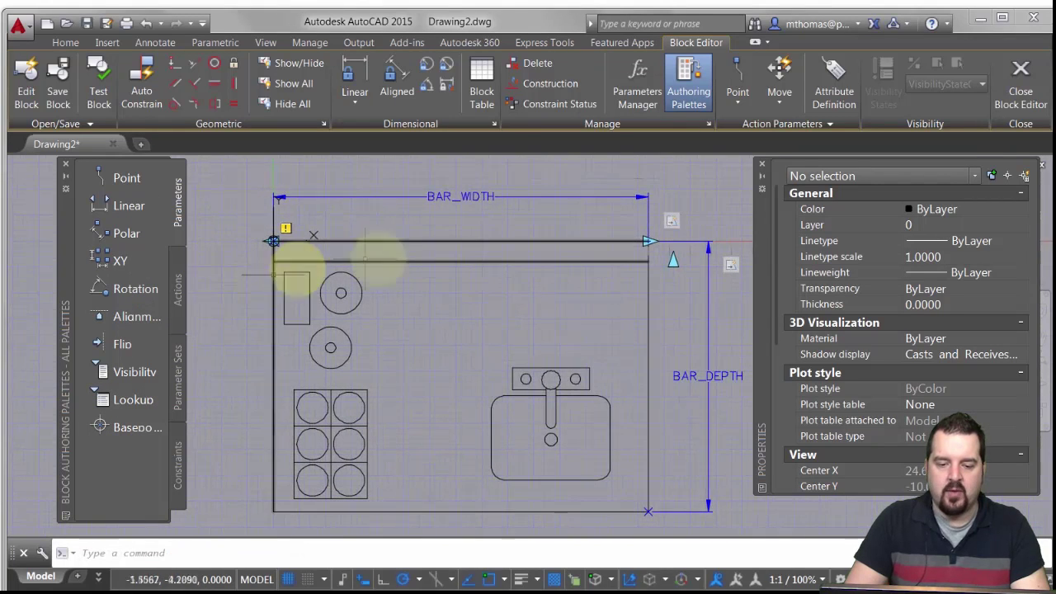
pyautogui.click(380, 198)
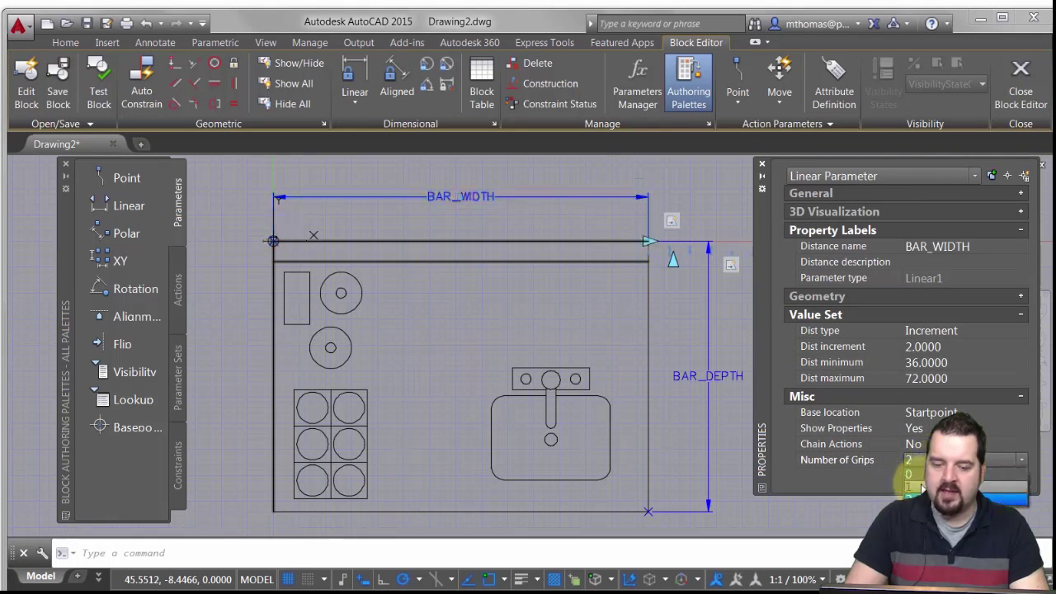
pyautogui.click(922, 487)
pyautogui.press('Escape')
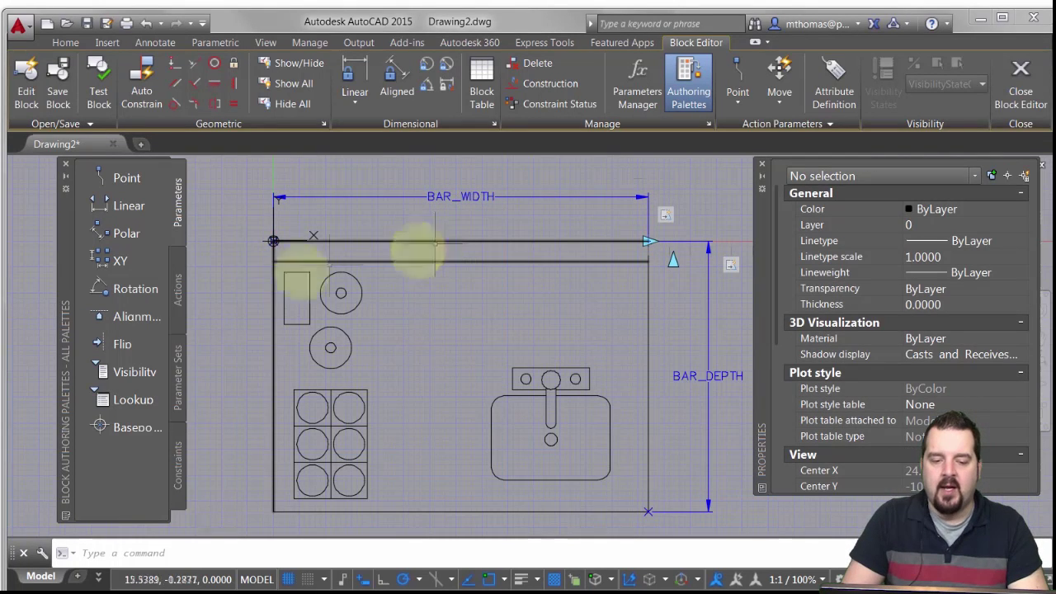
pyautogui.click(273, 241)
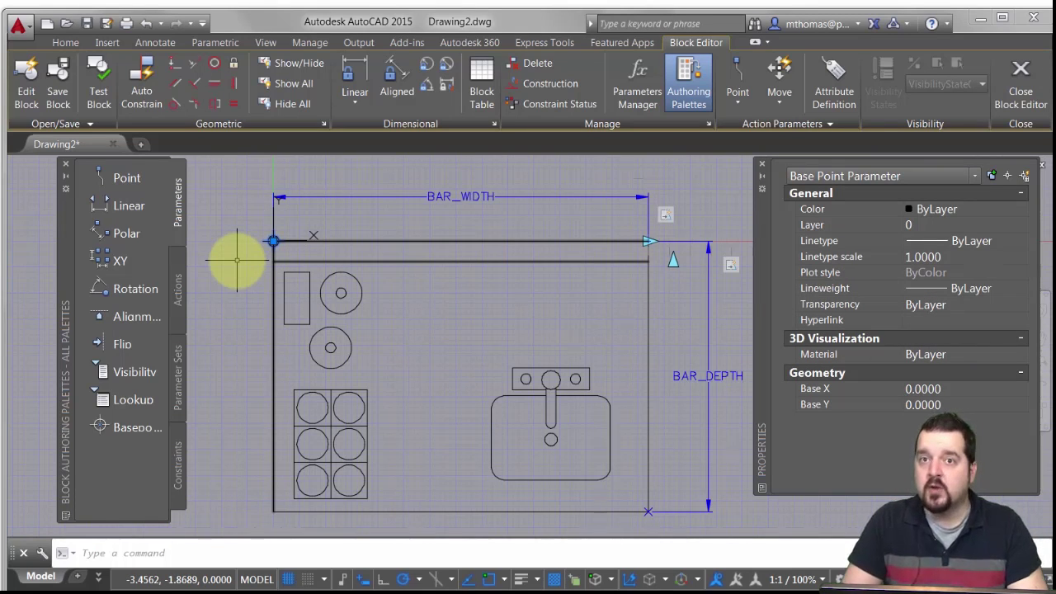
pyautogui.press('Escape')
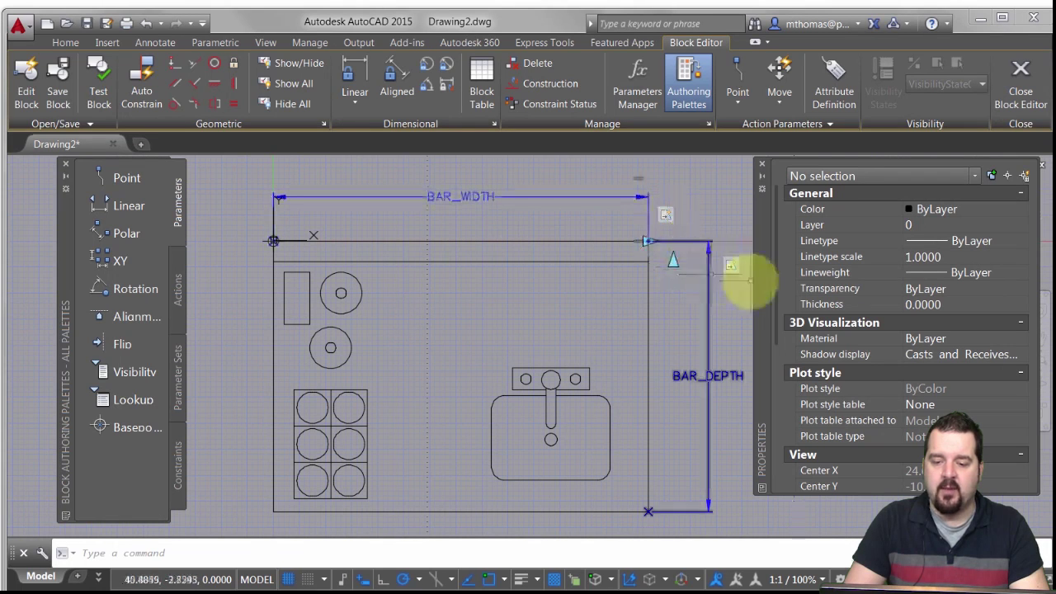
# Modify the BAR_DEPTH stretch action's selection set, redrawing its frame around the counter's upper strip and the base point, and keep its objects
pyautogui.click(731, 265)
pyautogui.rightClick(731, 269)
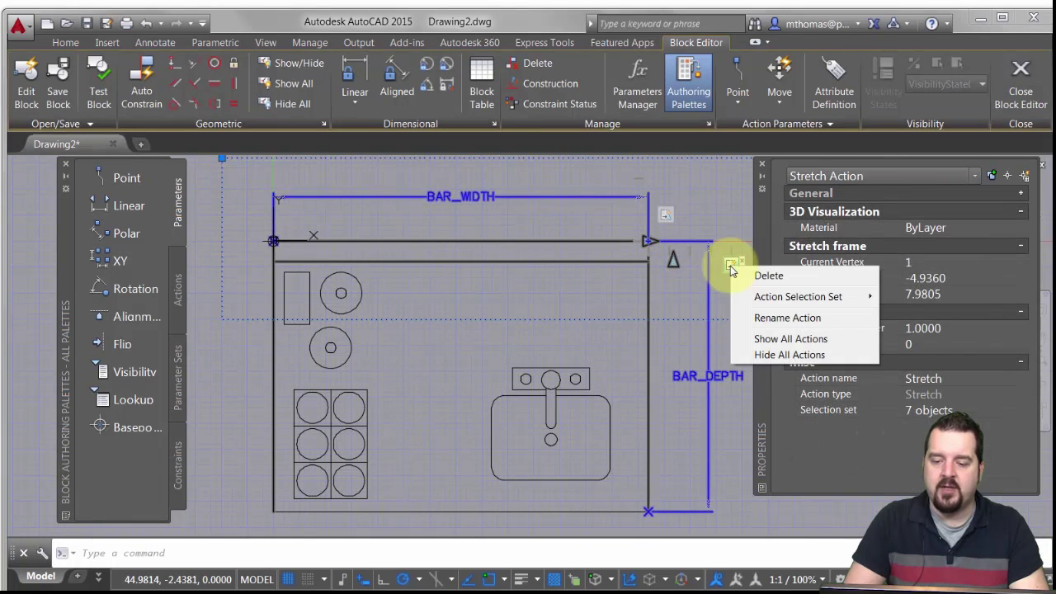
pyautogui.moveTo(751, 302)
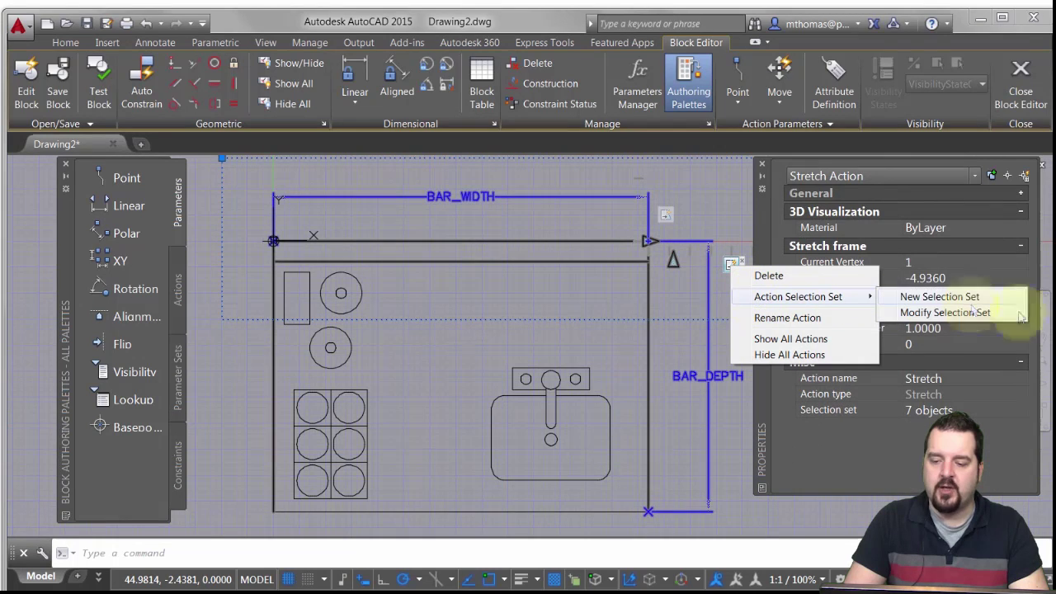
pyautogui.click(973, 312)
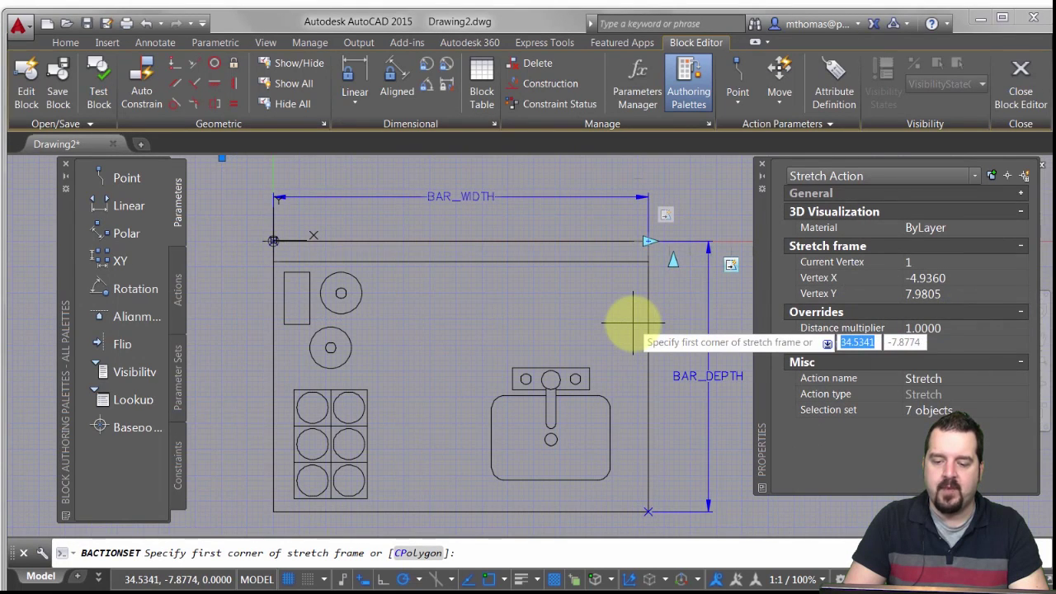
pyautogui.scroll(-2, 471, 283)
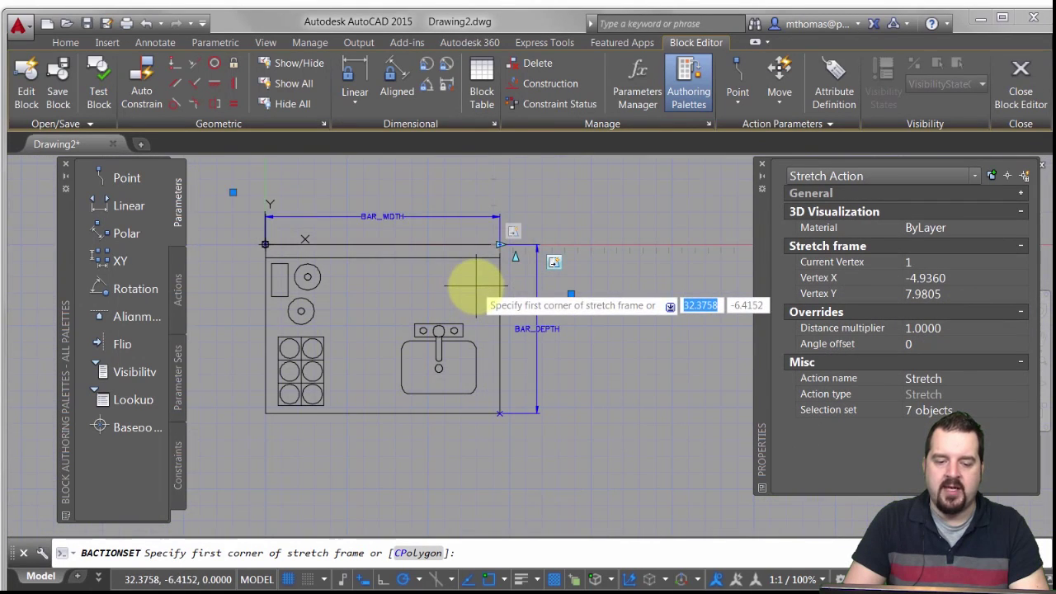
pyautogui.click(220, 183)
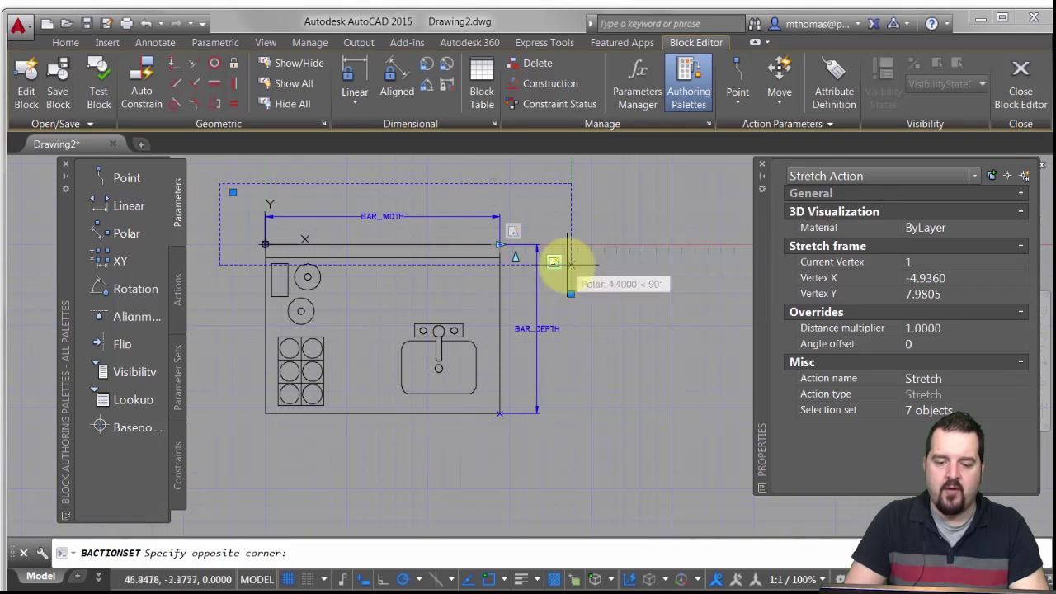
pyautogui.click(596, 265)
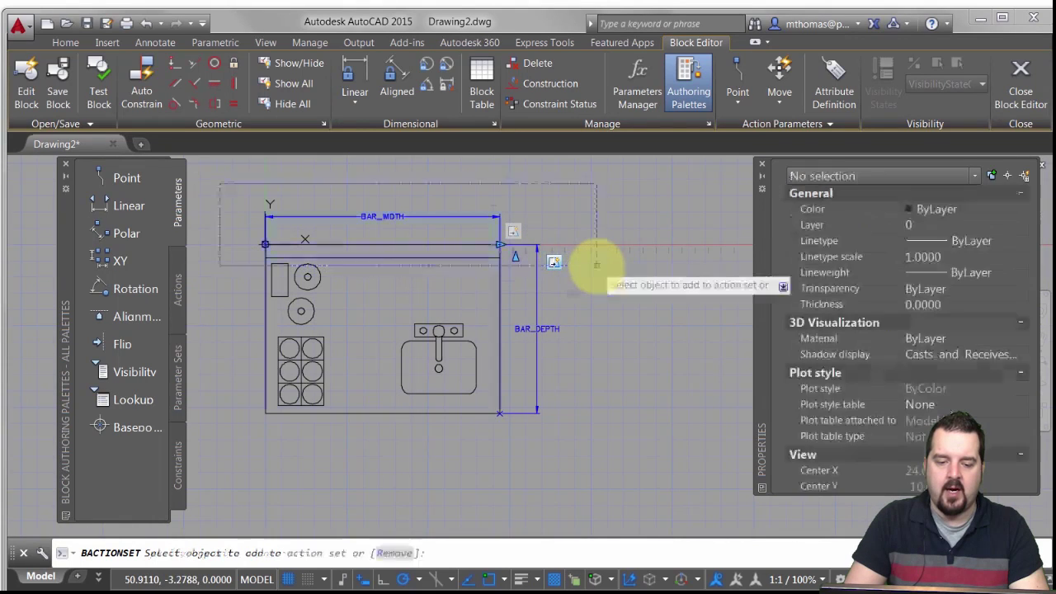
pyautogui.scroll(4, 248, 230)
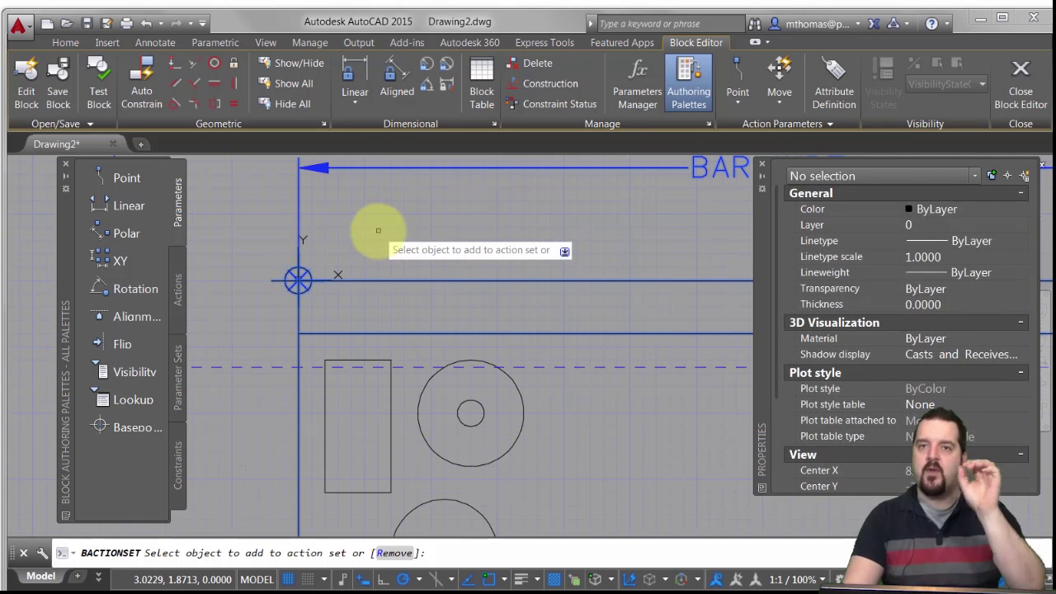
pyautogui.press('Return')
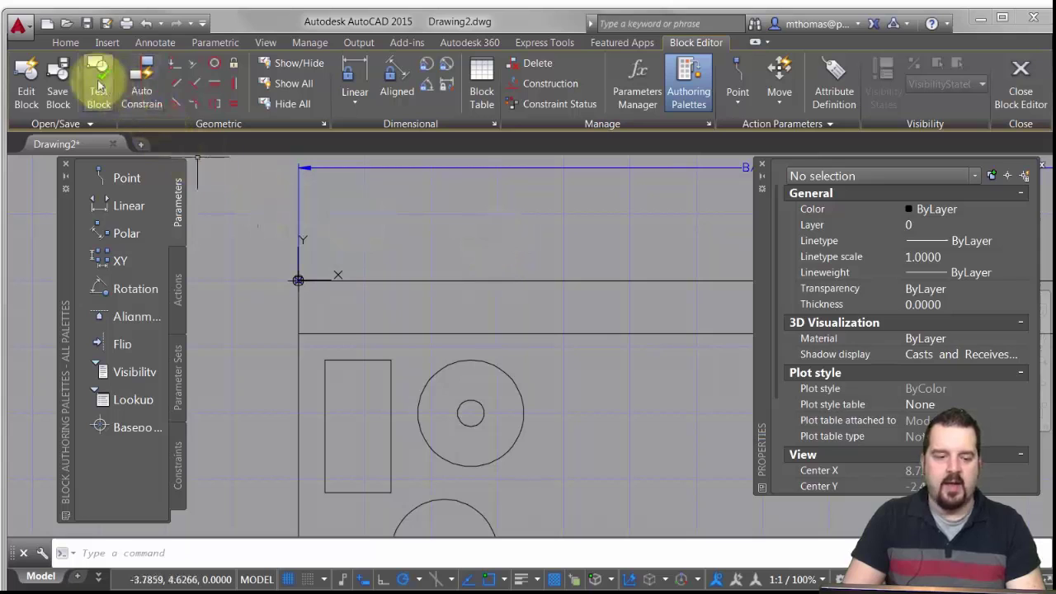
# Test the block by stretching its depth to 32 and back to 26, and close the test block window
pyautogui.click(99, 83)
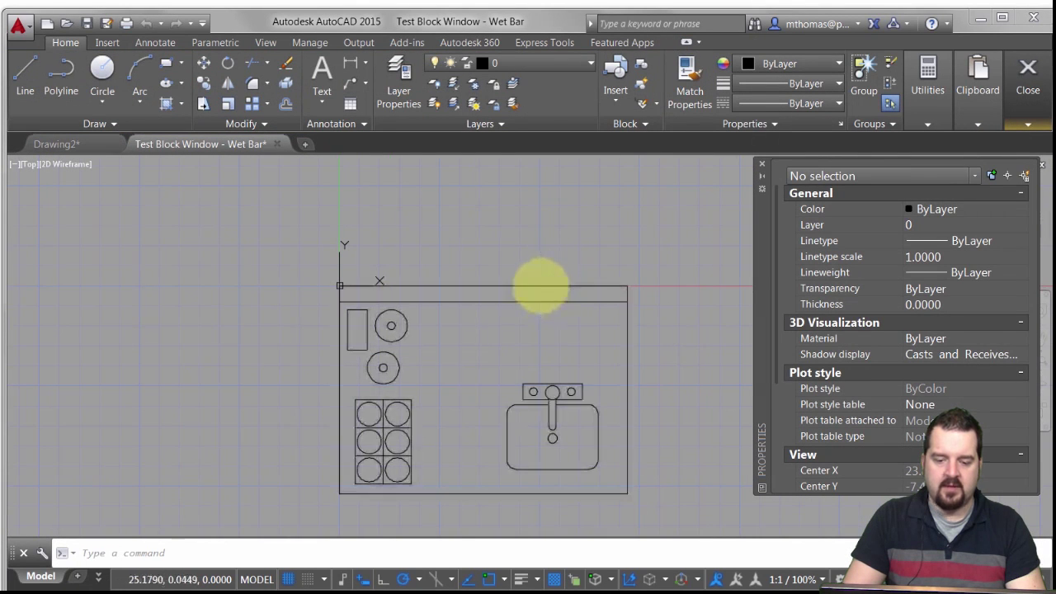
pyautogui.click(541, 286)
pyautogui.click(646, 300)
pyautogui.click(646, 254)
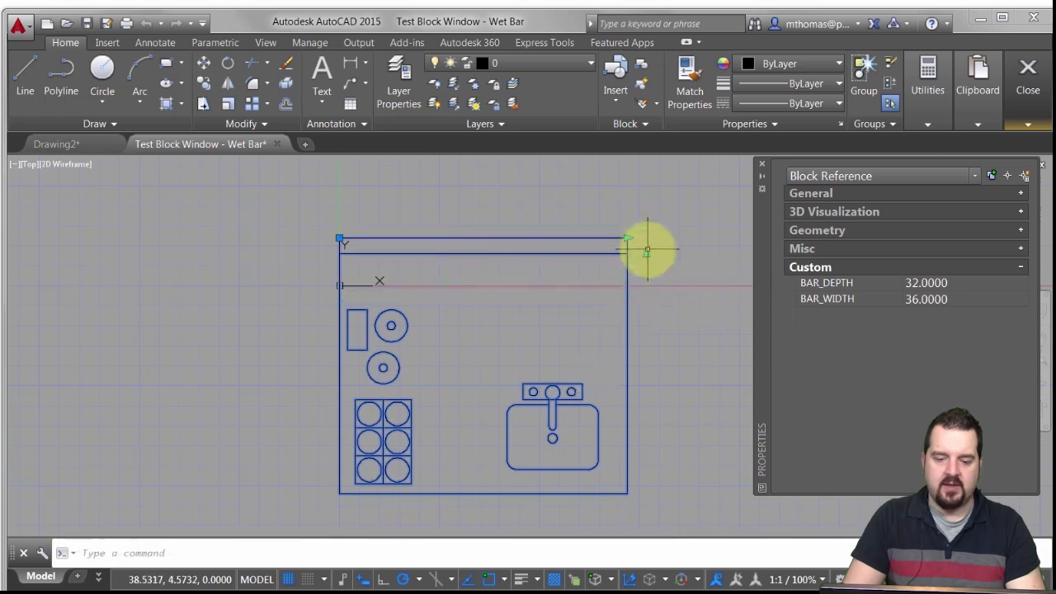
pyautogui.click(647, 251)
pyautogui.click(646, 309)
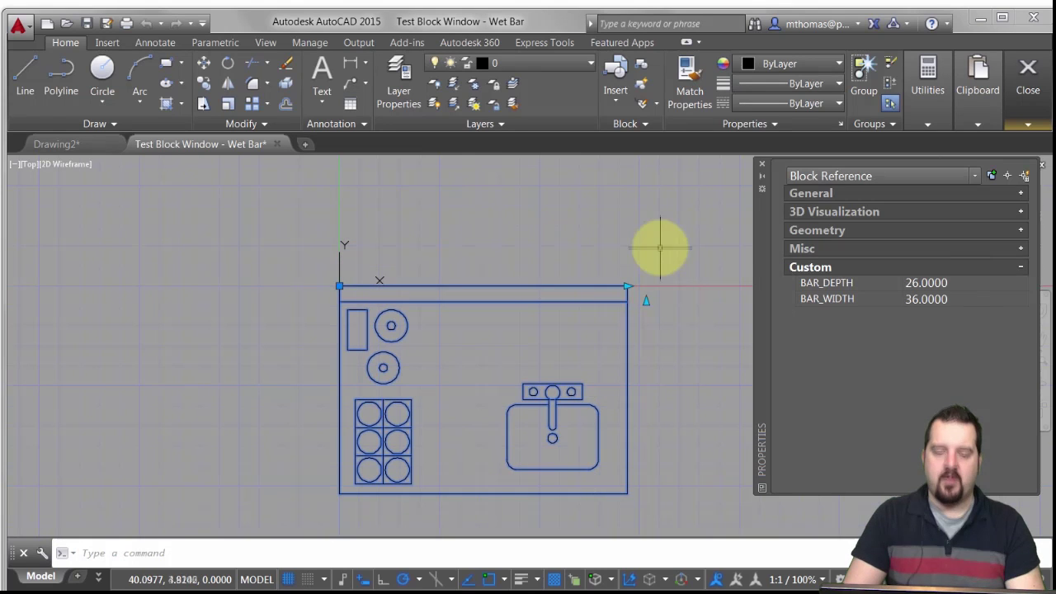
pyautogui.press('Escape')
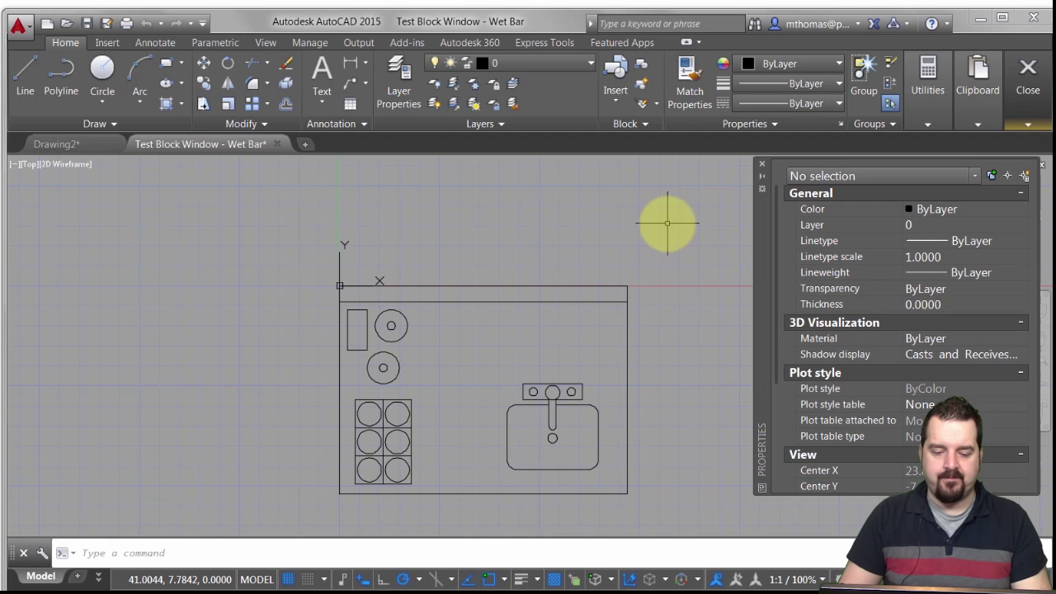
pyautogui.click(1028, 126)
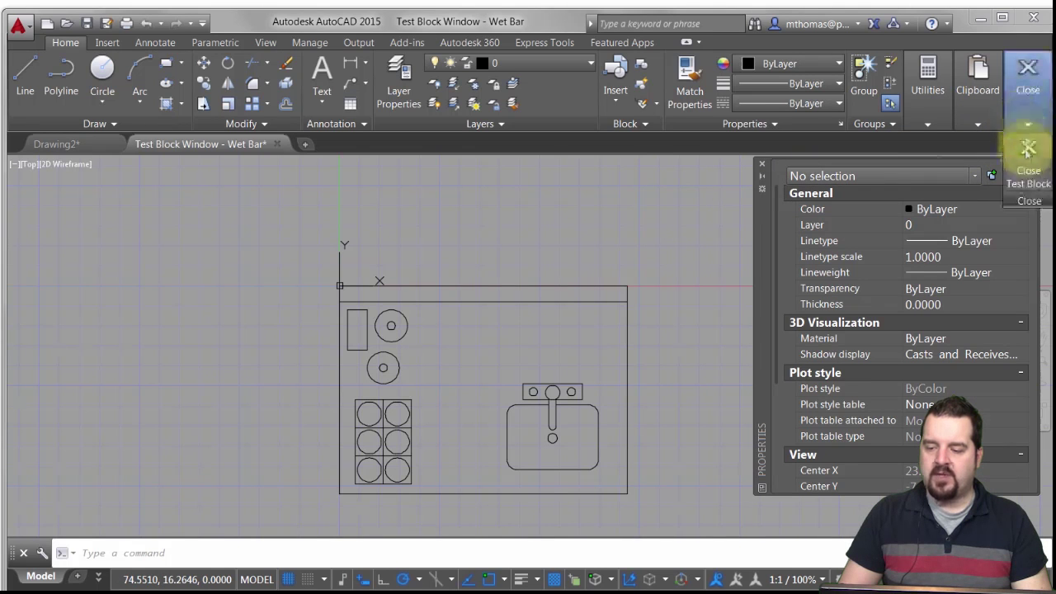
pyautogui.click(1029, 153)
# Add a point parameter at the centre of the upper bottle, with its label outside the counter's left edge
pyautogui.scroll(-4, 503, 353)
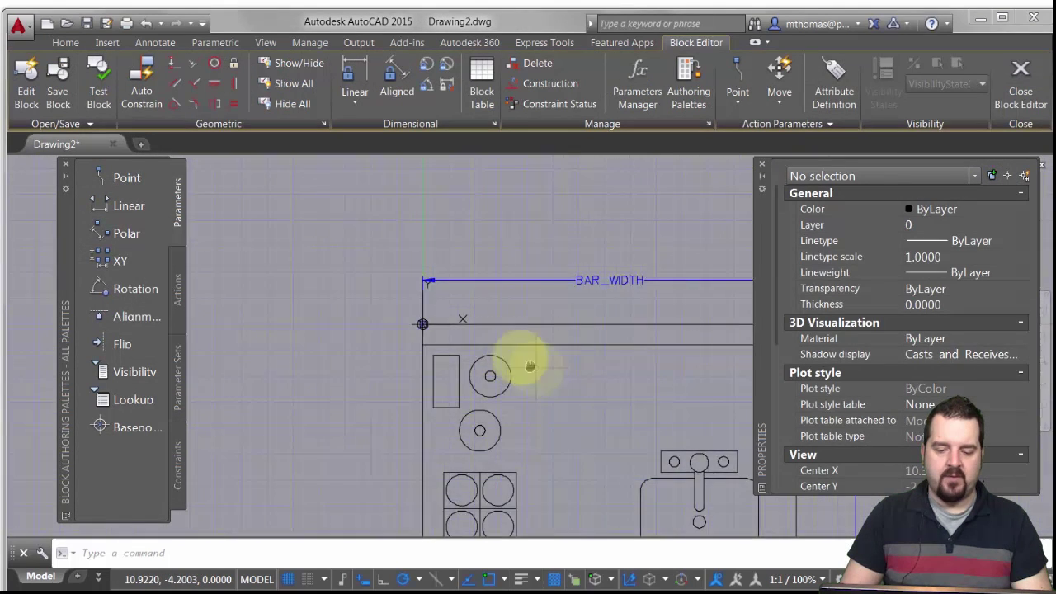
pyautogui.scroll(3, 446, 260)
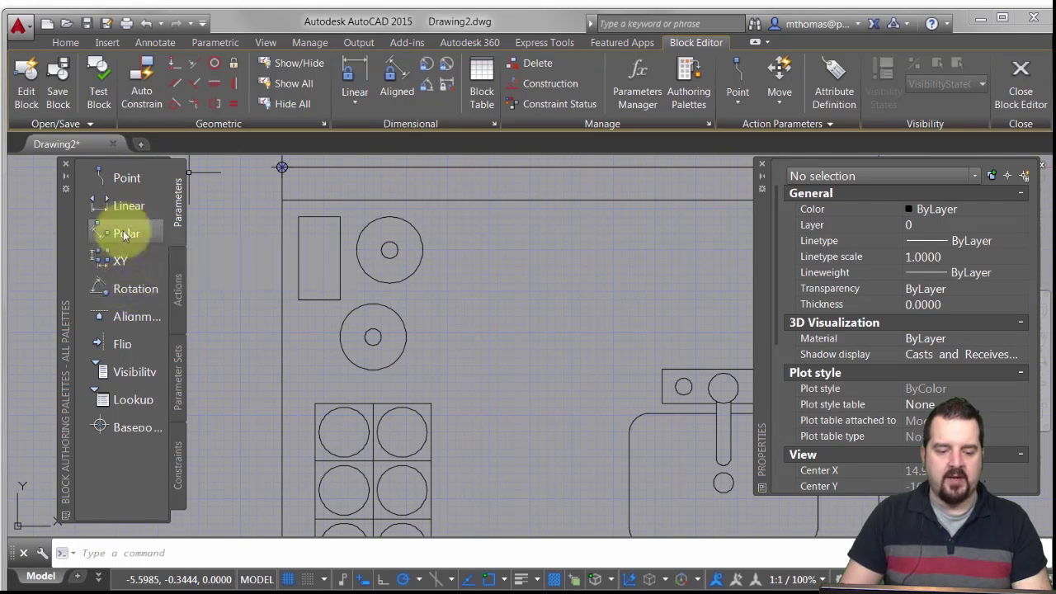
pyautogui.click(136, 179)
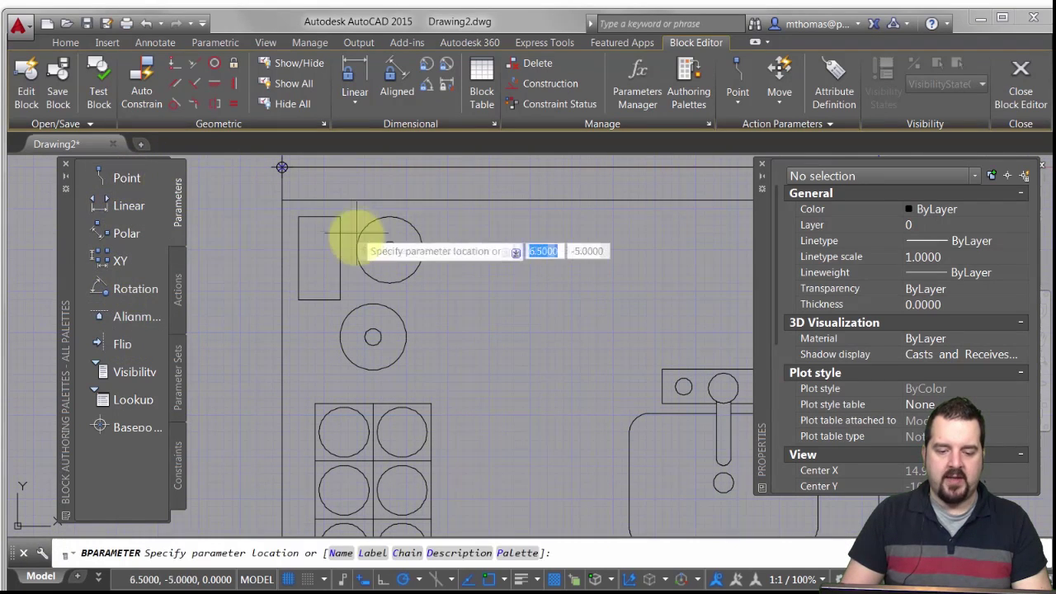
pyautogui.click(345, 247)
pyautogui.moveTo(279, 239); pyautogui.dragTo(330, 285, button='middle')
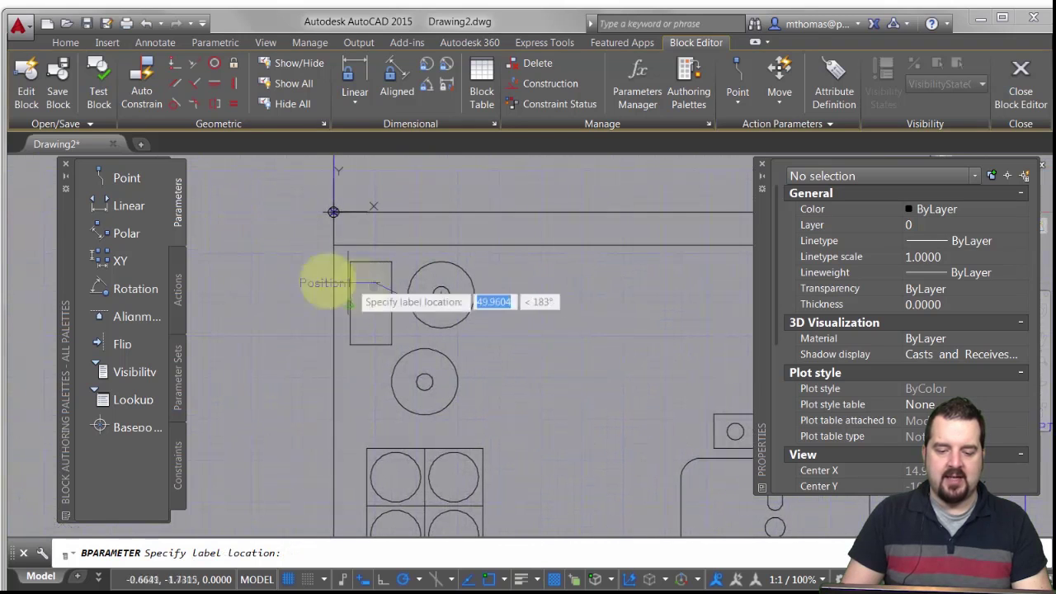
pyautogui.click(285, 265)
# Set the point parameter's Show Properties to No and its position name to Bottle1
pyautogui.click(272, 266)
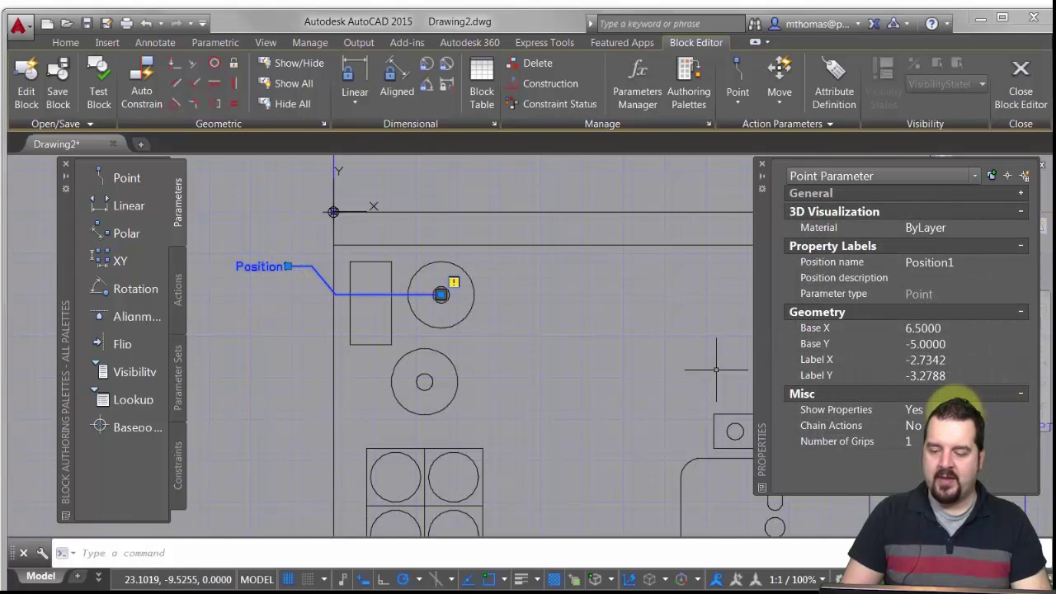
pyautogui.click(953, 409)
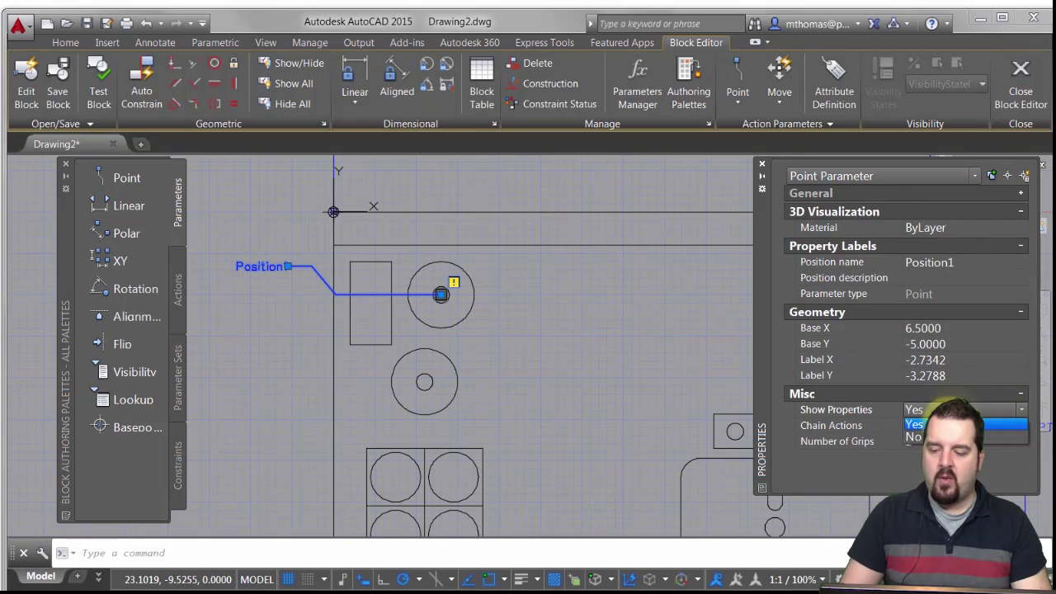
pyautogui.click(949, 437)
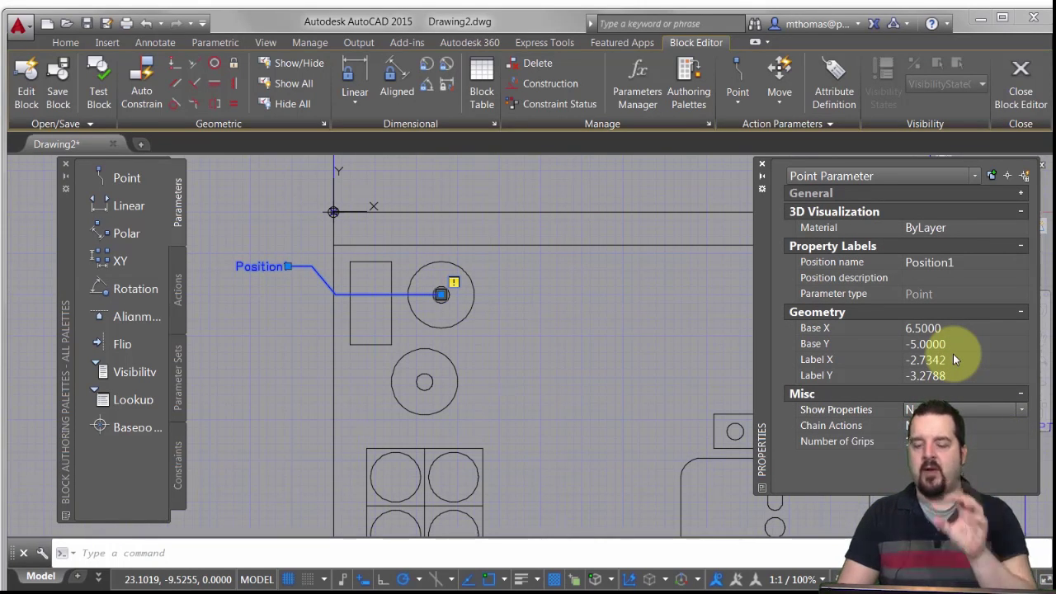
pyautogui.click(962, 258)
pyautogui.write('Bottle')
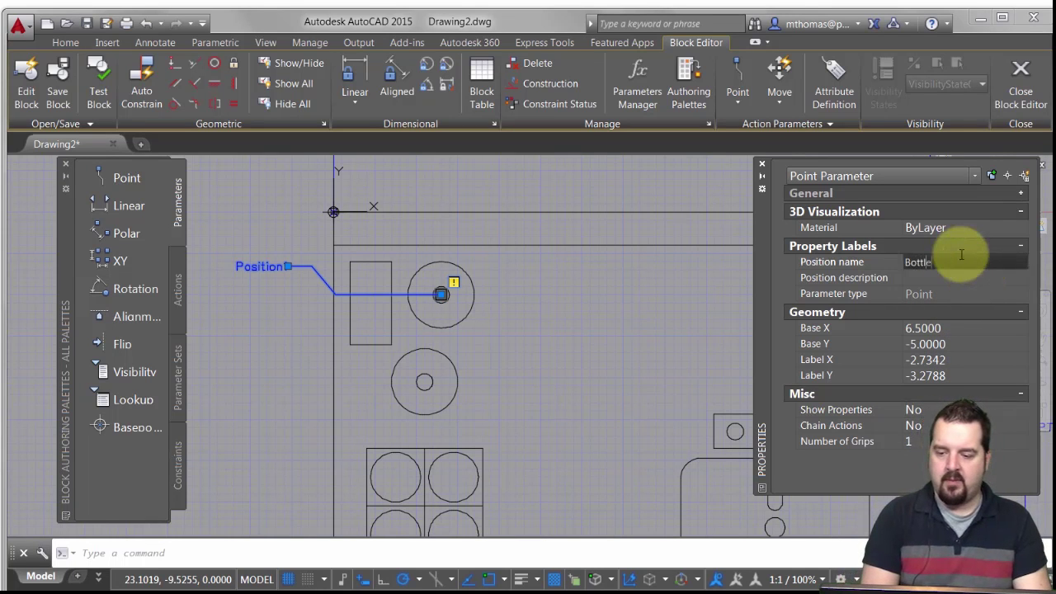
pyautogui.write('1')
pyautogui.press('Return')
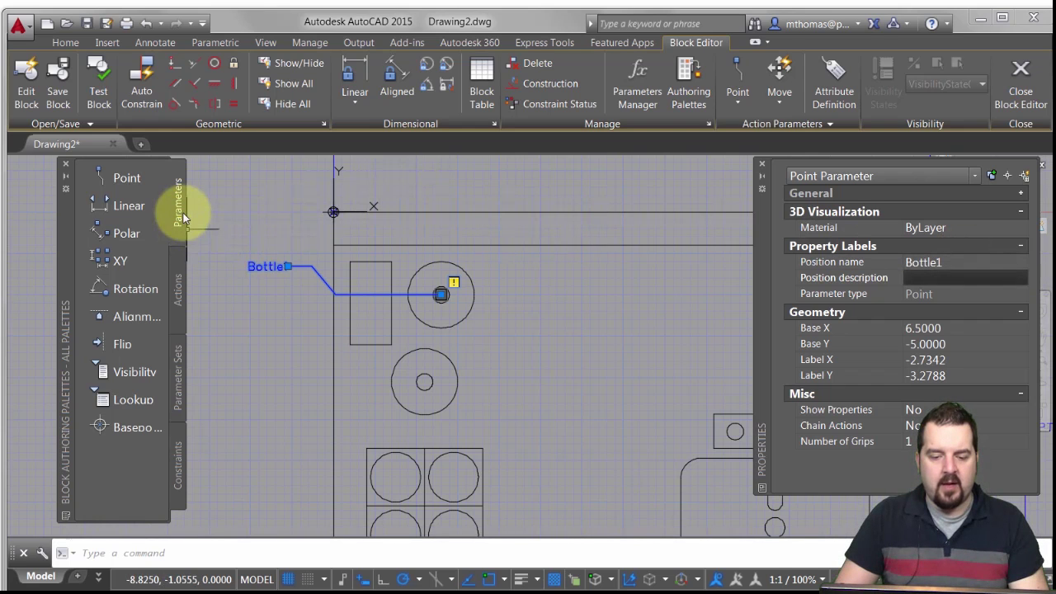
# Add a Move action to the Bottle1 parameter with the upper bottle as its selected object
pyautogui.click(183, 276)
pyautogui.click(122, 176)
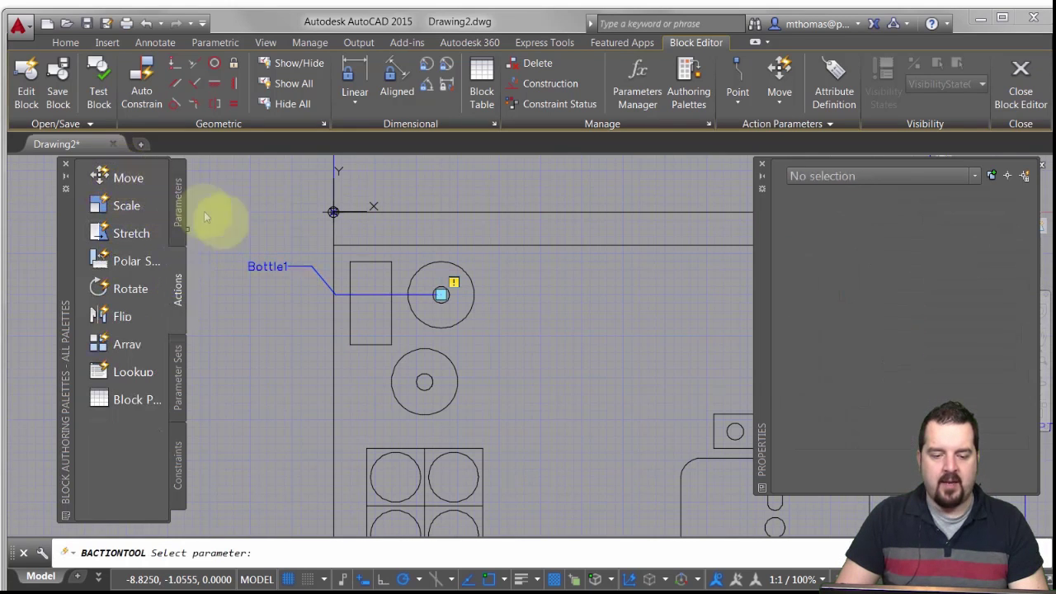
pyautogui.click(265, 266)
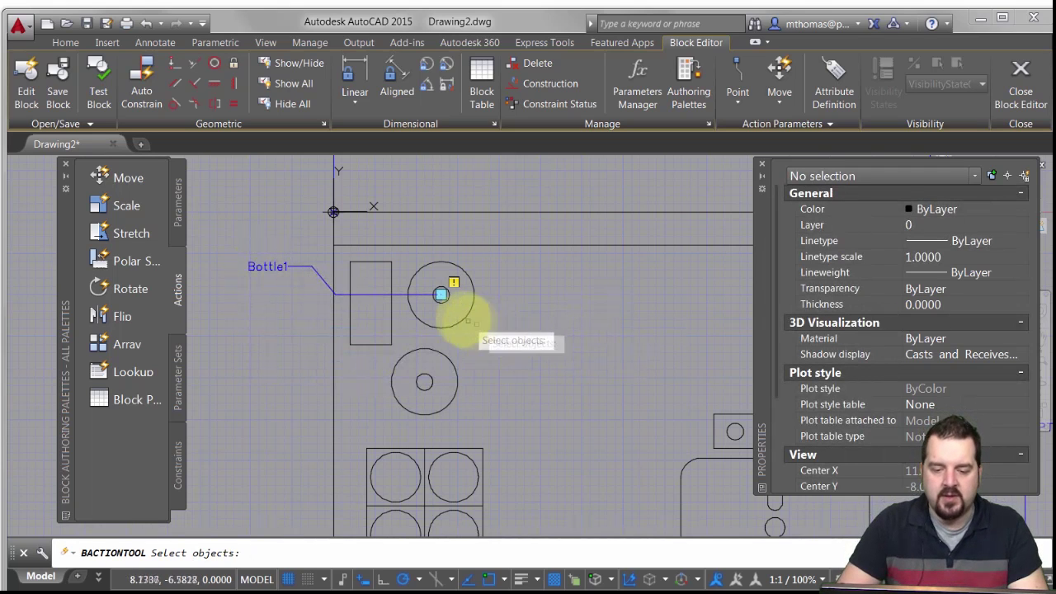
pyautogui.click(441, 295)
pyautogui.press('Return')
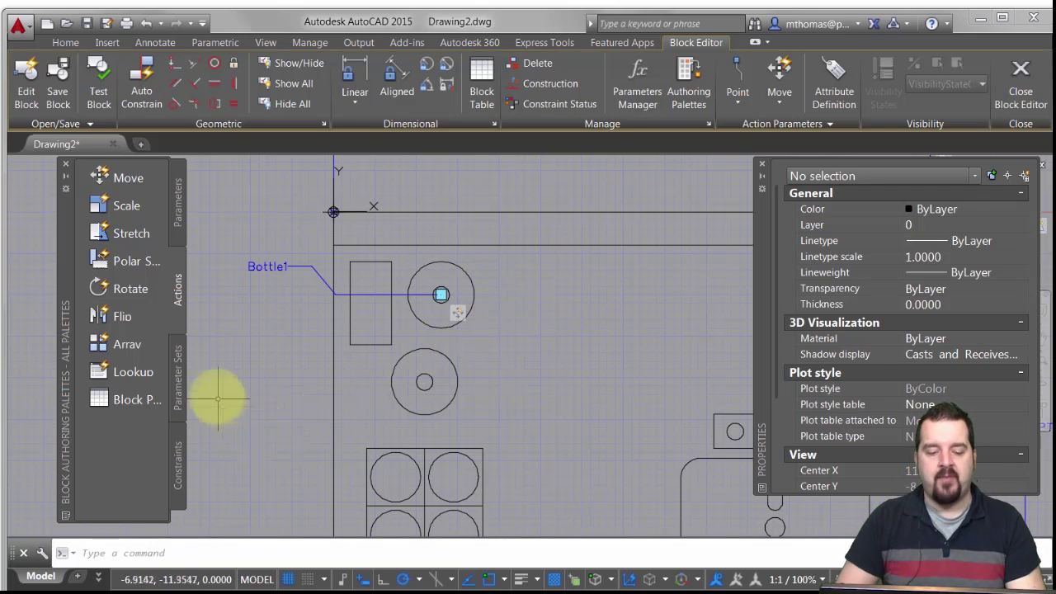
pyautogui.click(179, 376)
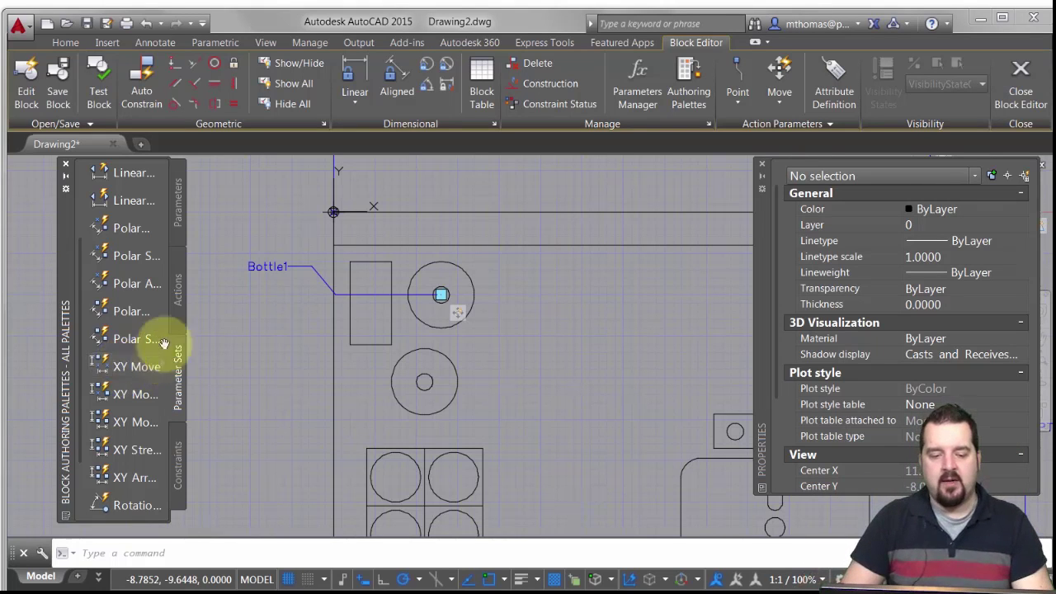
pyautogui.click(179, 222)
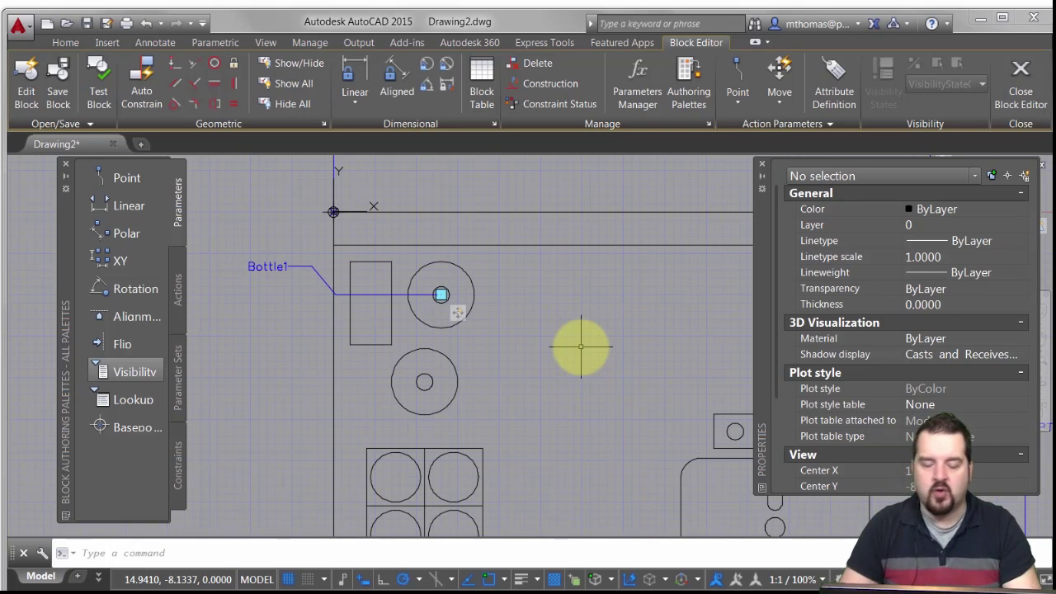
# Close the Block Editor and save the changes to the Wet Bar block
pyautogui.scroll(-4, 577, 344)
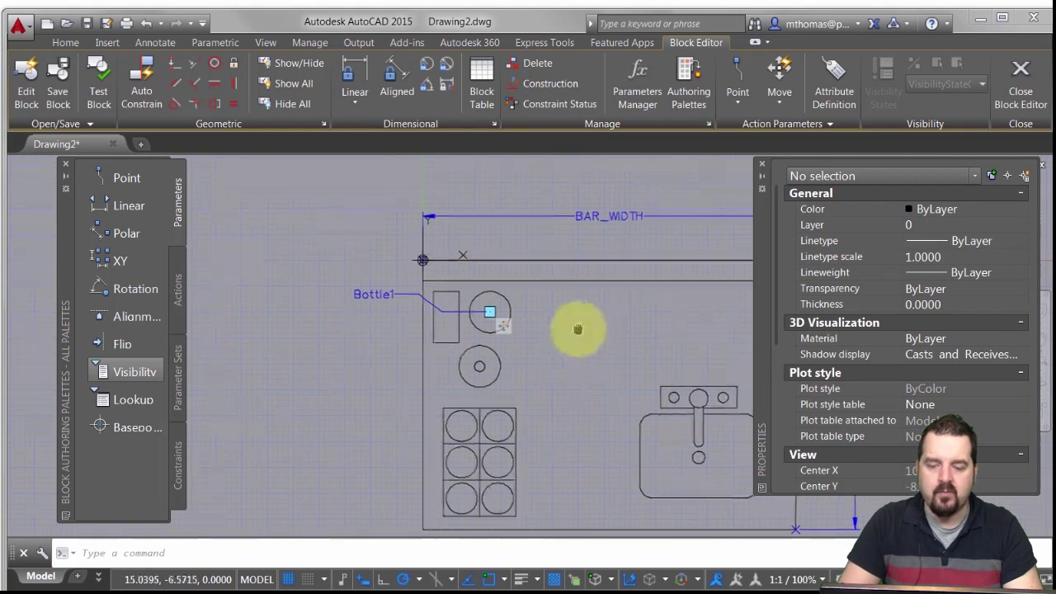
pyautogui.moveTo(578, 330); pyautogui.dragTo(385, 278, button='middle')
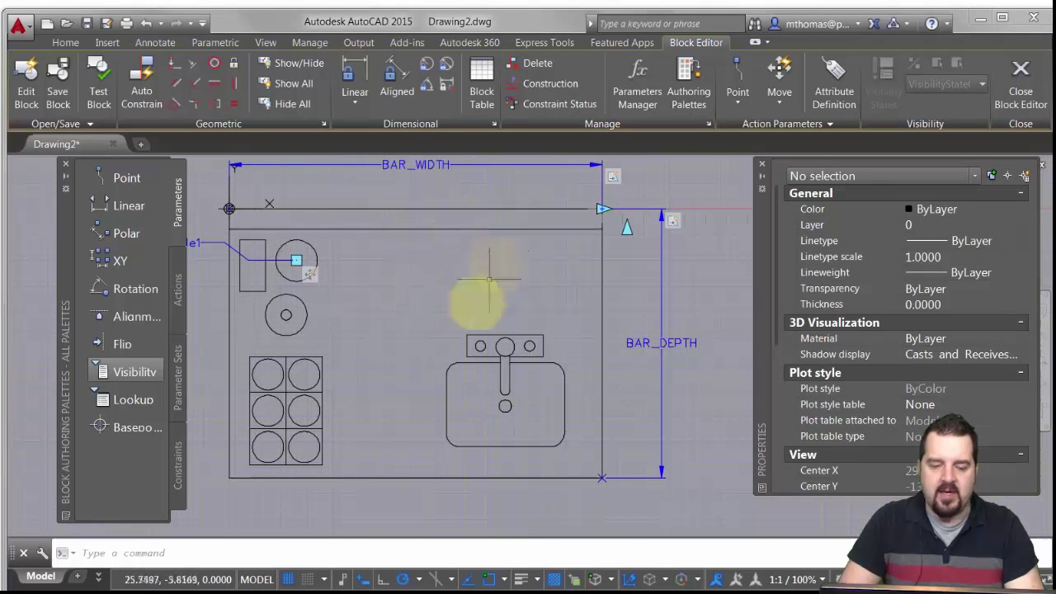
pyautogui.scroll(-2, 467, 310)
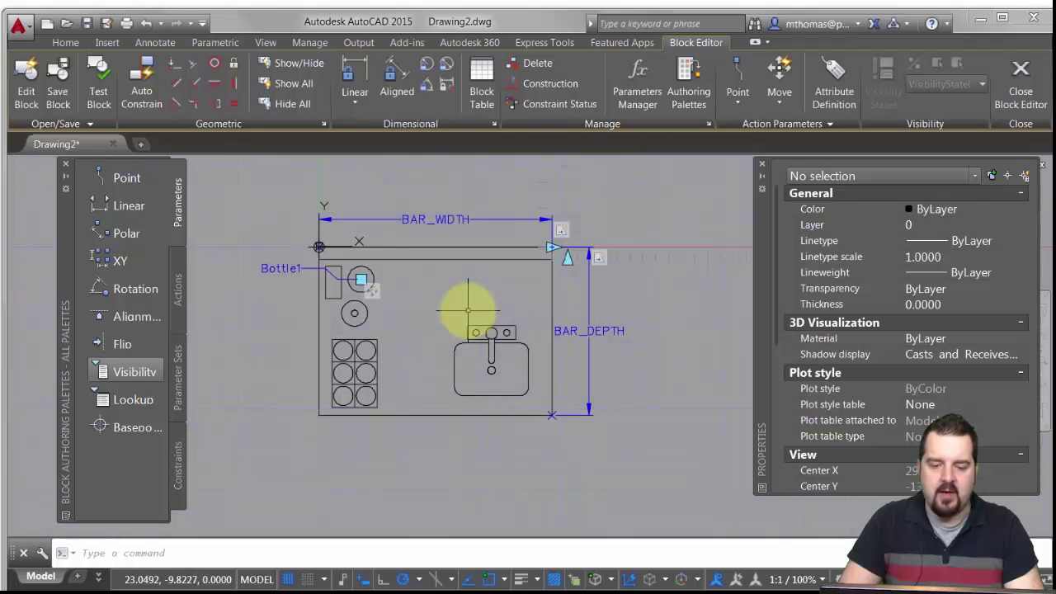
pyautogui.click(1021, 72)
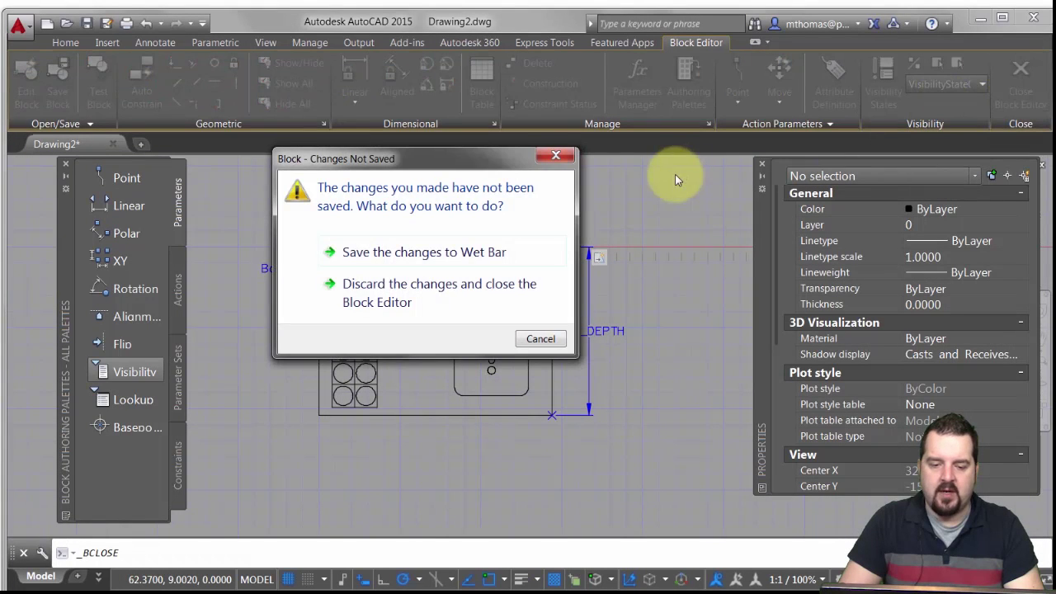
pyautogui.click(447, 256)
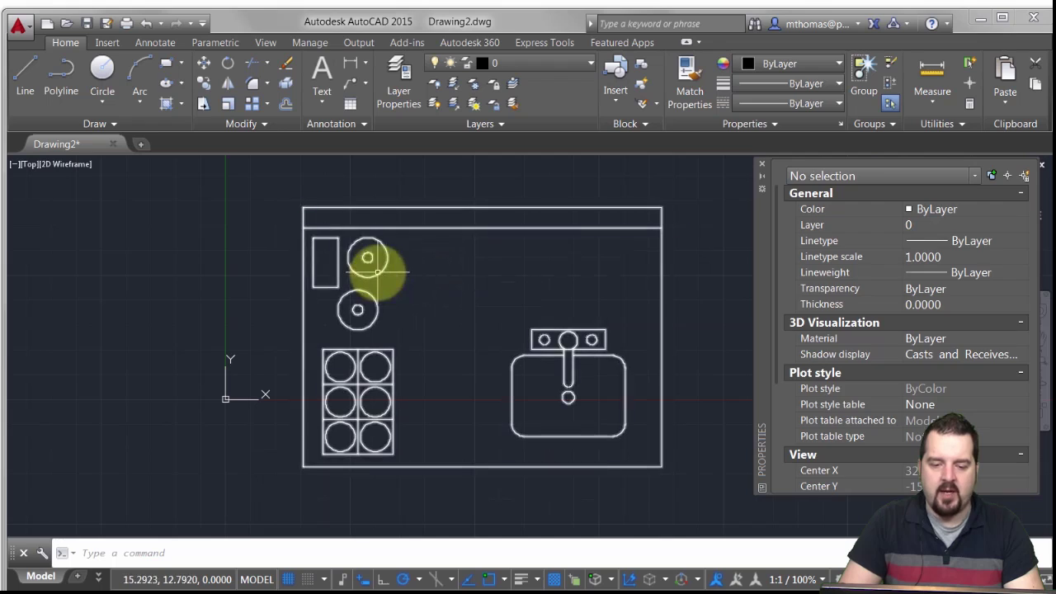
# Select the wet bar block in the drawing and set its BAR_DEPTH to 32
pyautogui.click(379, 279)
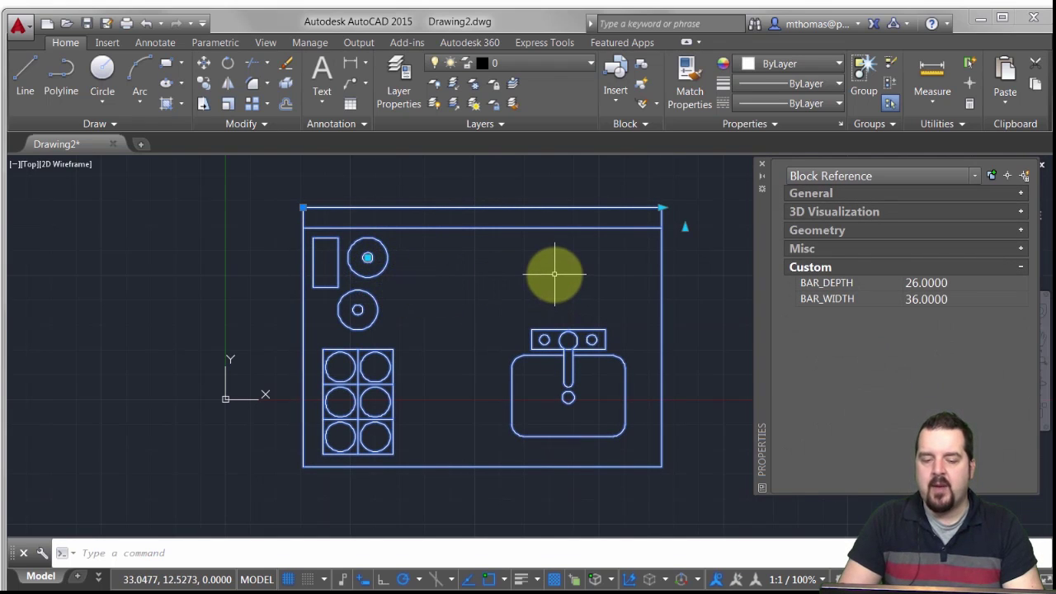
pyautogui.moveTo(854, 296)
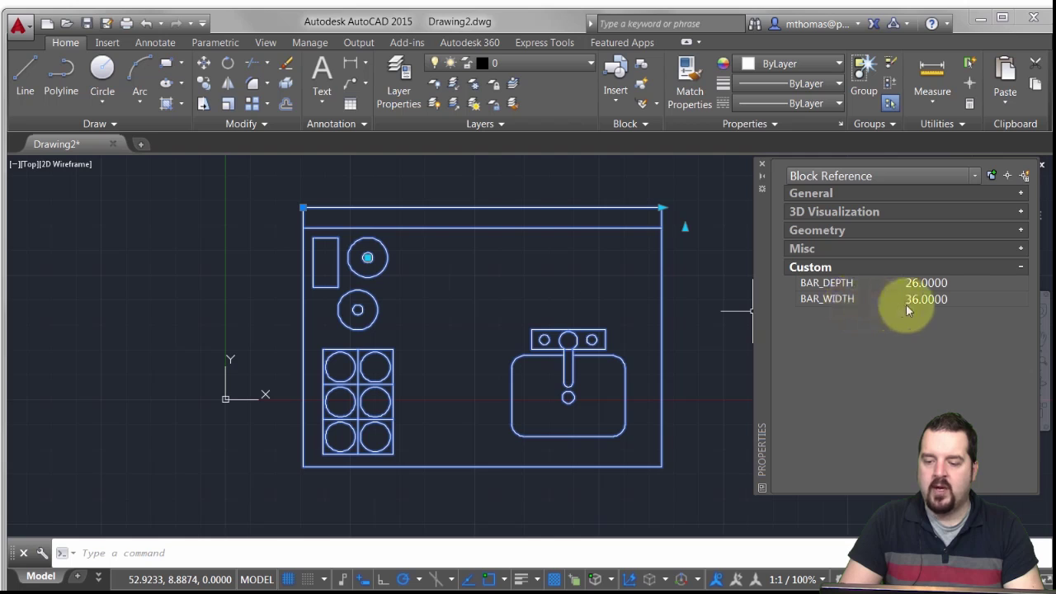
pyautogui.click(982, 283)
pyautogui.click(990, 283)
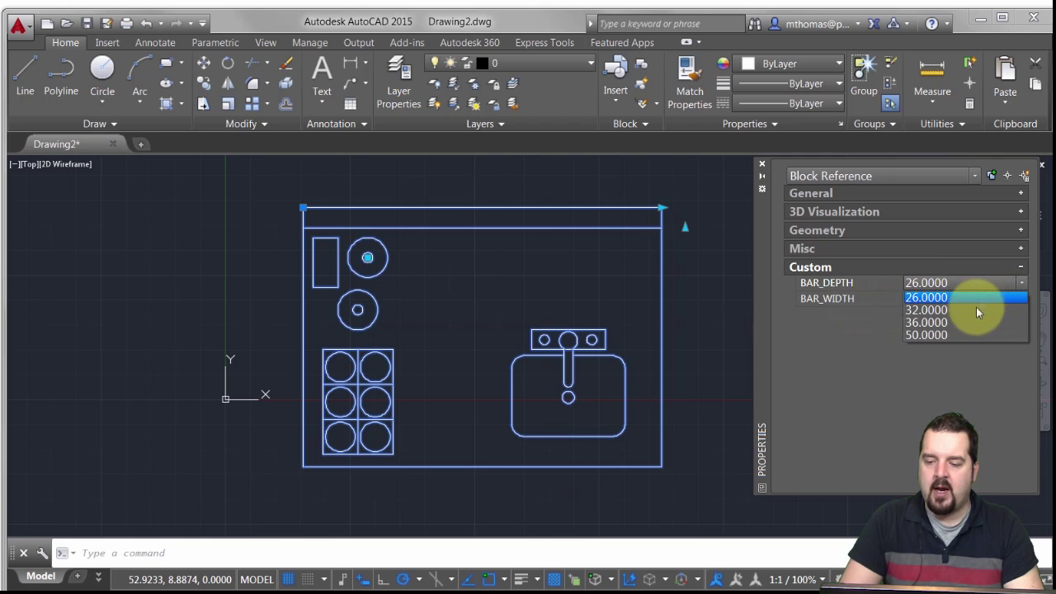
pyautogui.click(975, 309)
# Try a BAR_WIDTH of 72 on the selected wet bar block, then set it to 68
pyautogui.moveTo(691, 264); pyautogui.dragTo(651, 332, button='middle')
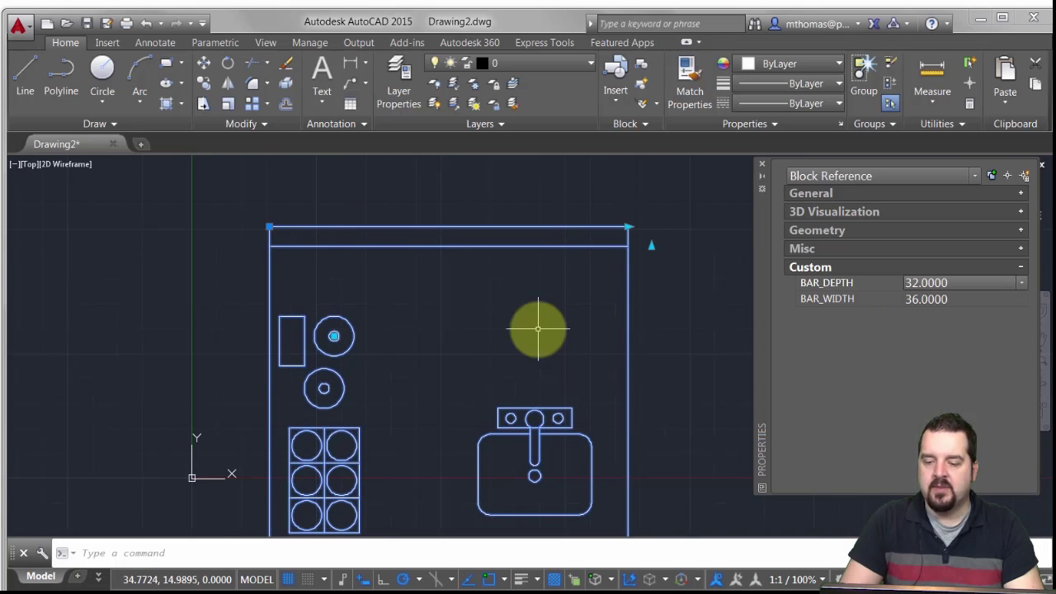
pyautogui.click(941, 301)
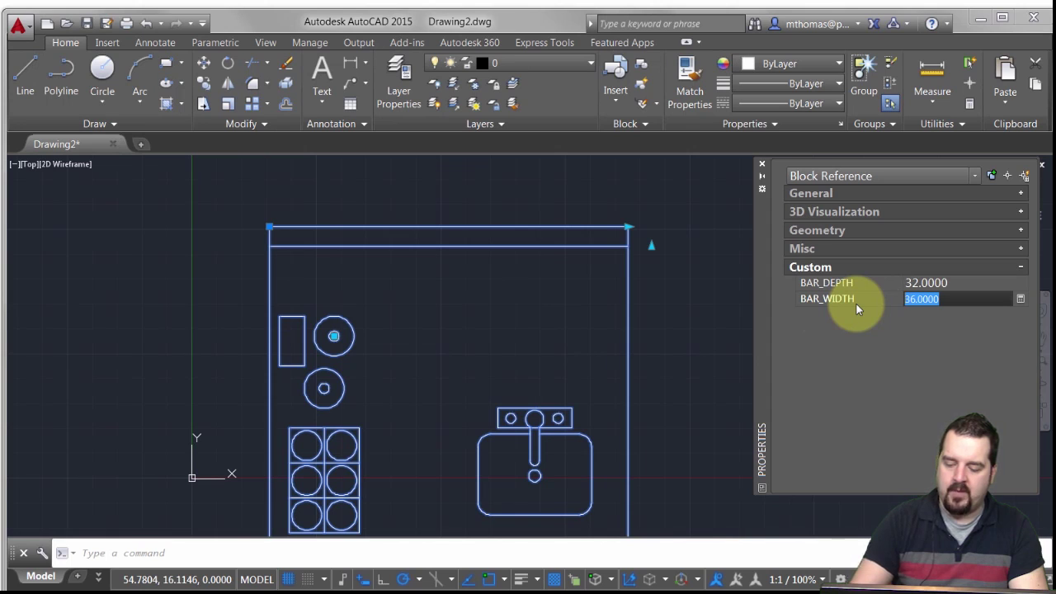
pyautogui.write('72')
pyautogui.press('Return')
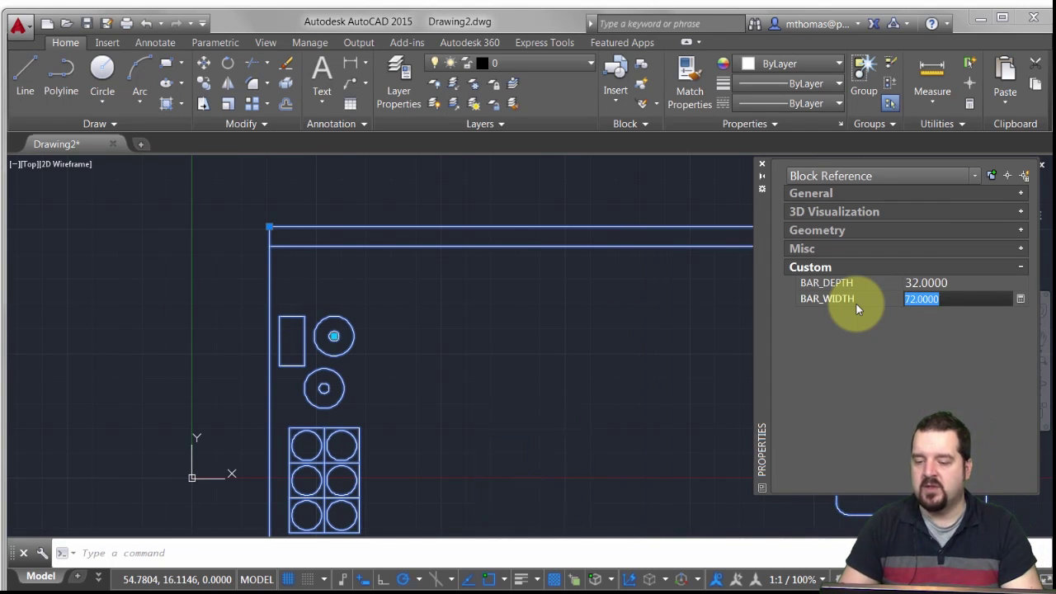
pyautogui.write('68')
pyautogui.press('Return')
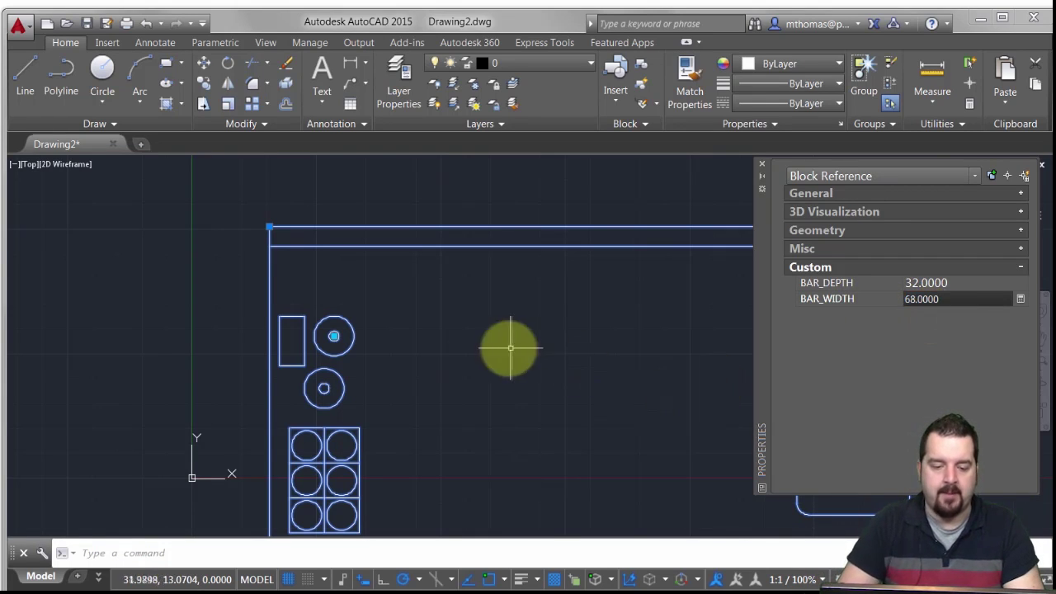
# Move the upper bottle to several spots on the counter by its point grip, ending up and right of its original place, and deselect the block
pyautogui.moveTo(455, 349); pyautogui.dragTo(422, 319, button='middle')
pyautogui.click(305, 305)
pyautogui.click(358, 270)
pyautogui.click(358, 270)
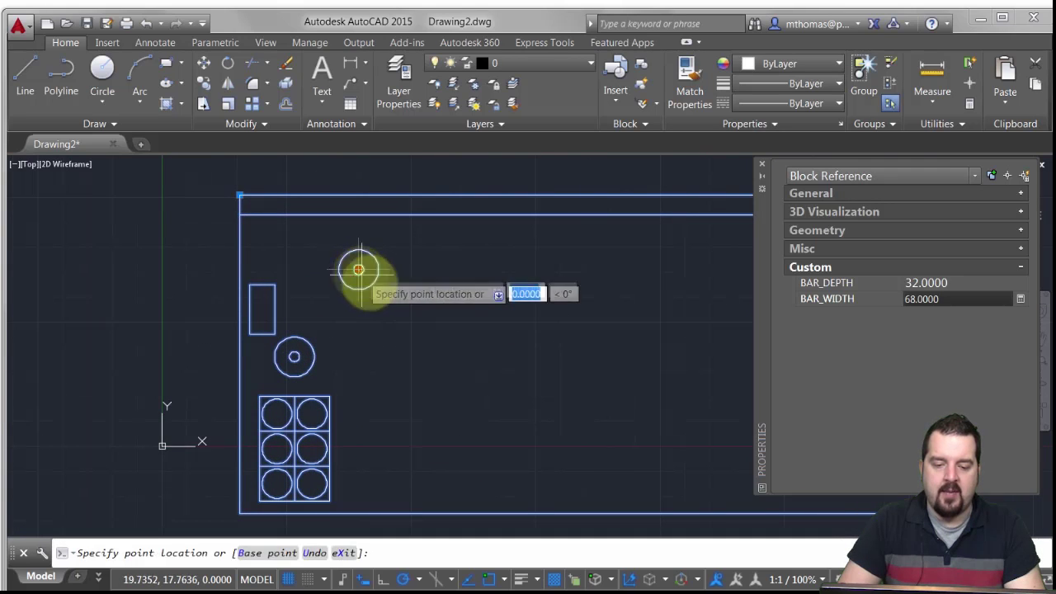
pyautogui.click(415, 321)
pyautogui.click(415, 320)
pyautogui.click(441, 285)
pyautogui.click(441, 286)
pyautogui.click(380, 260)
pyautogui.press('Escape')
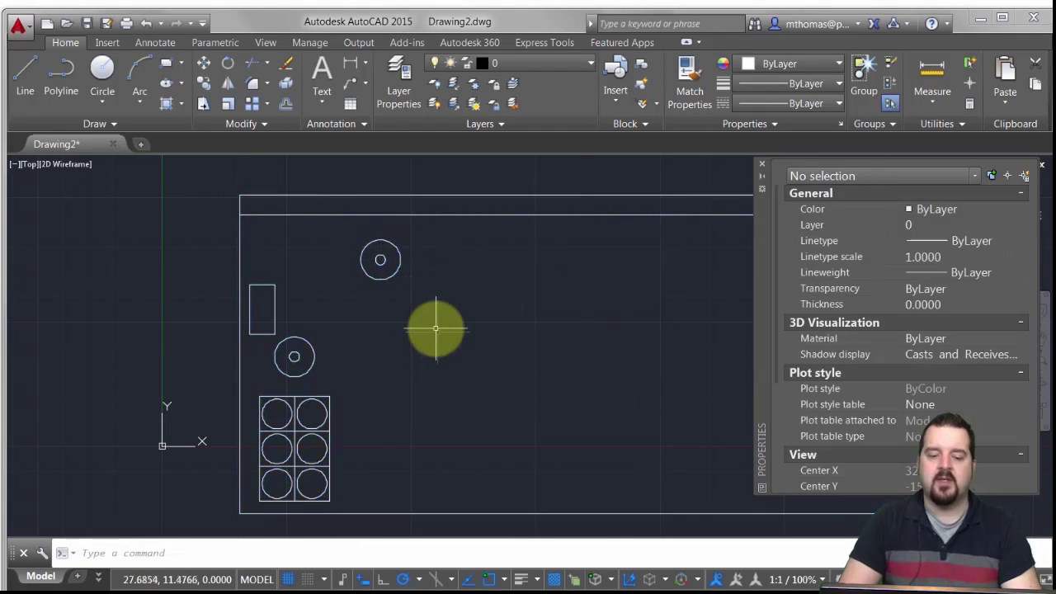